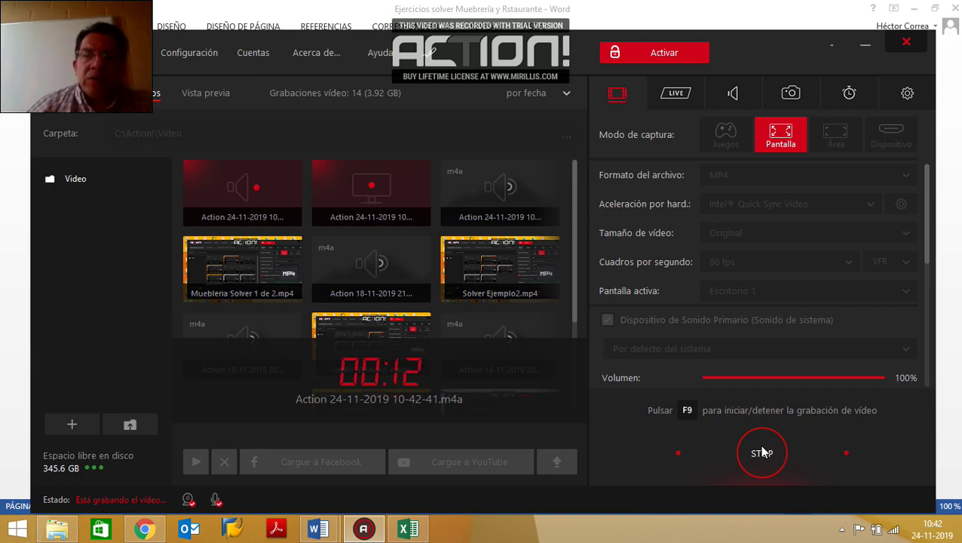
# - Switch to the Word document with the furniture Solver exercise and review the solution's objective function and constraints
pyautogui.moveTo(332, 533)
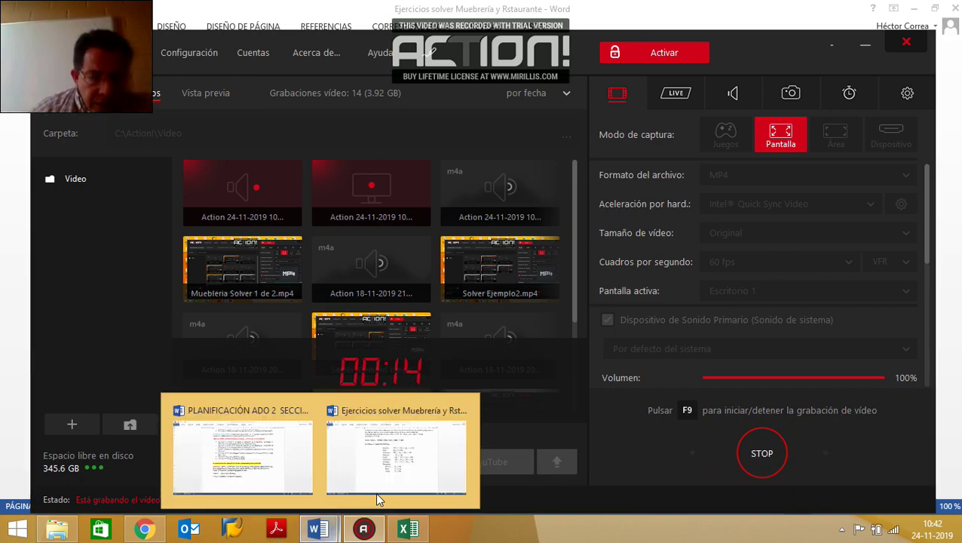
pyautogui.click(412, 475)
pyautogui.scroll(3, 550, 354)
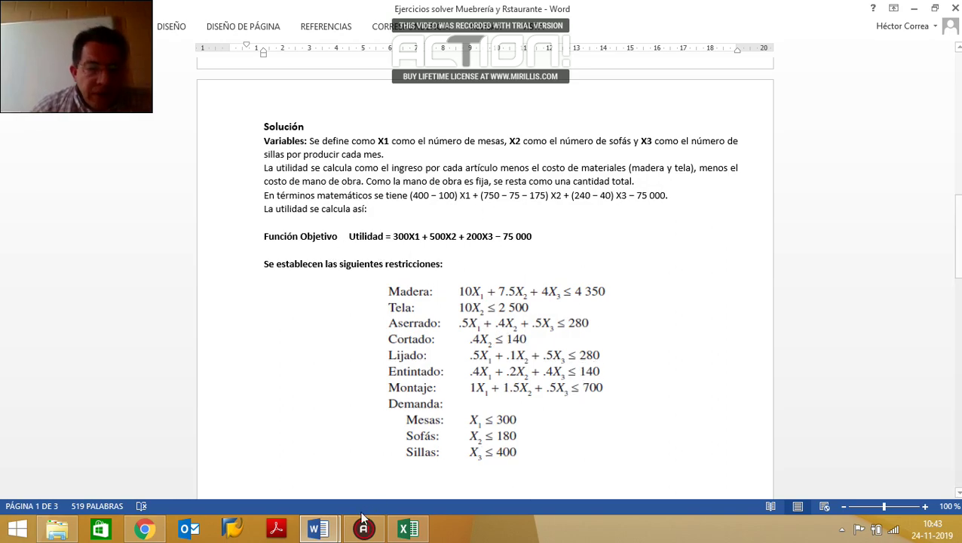
# - Switch to the Solver PL workbook in Excel, showing the Muebles sheet
pyautogui.moveTo(318, 530)
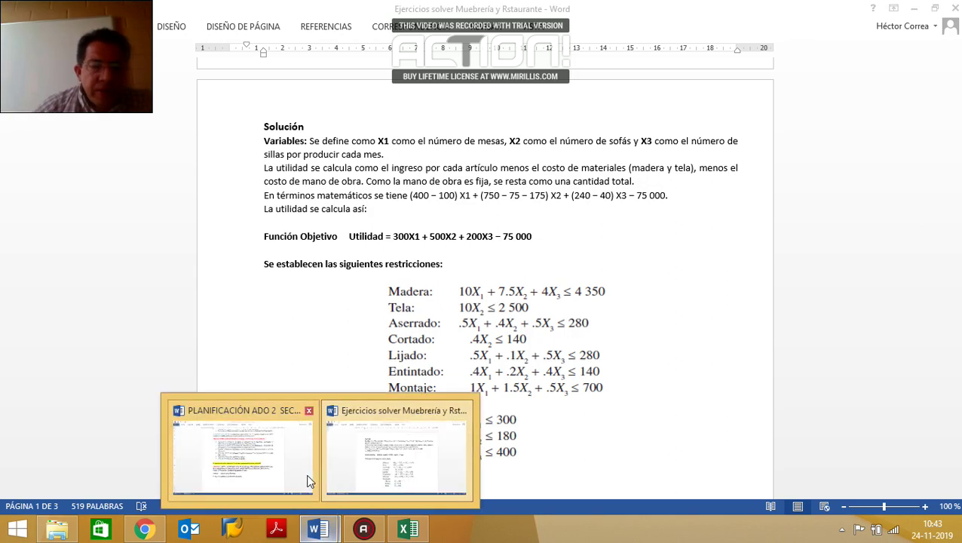
pyautogui.click(408, 530)
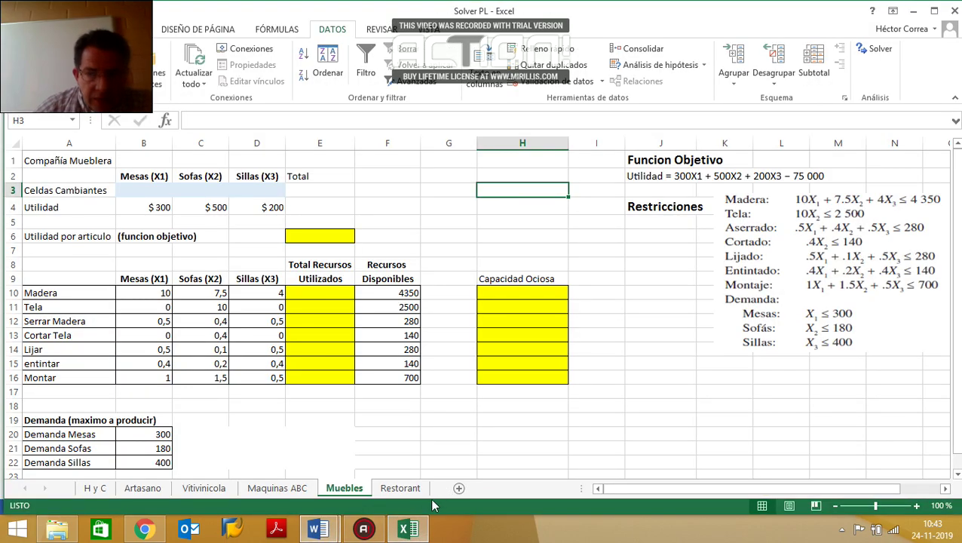
pyautogui.click(578, 446)
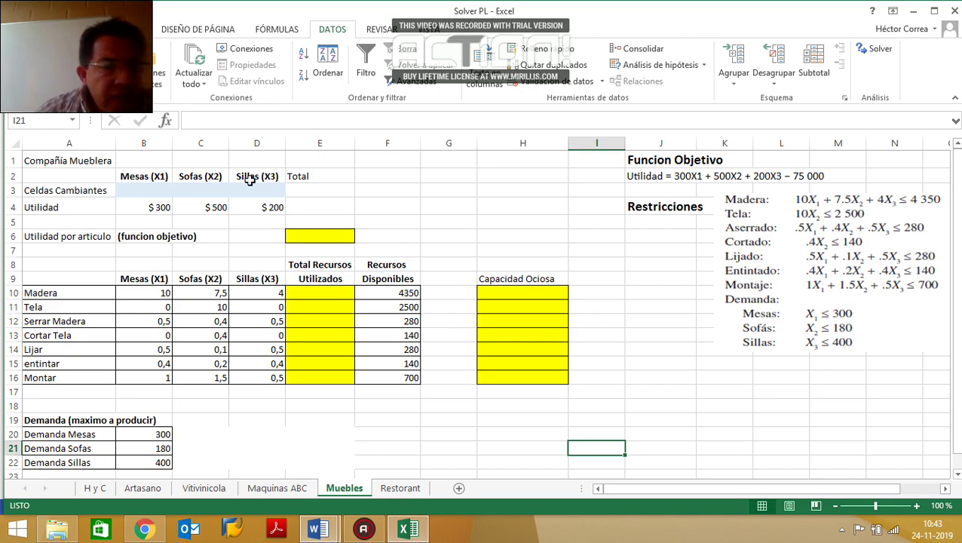
# - Apply borders around each of the Celdas Cambiantes cells B3:D3
pyautogui.click(94, 193)
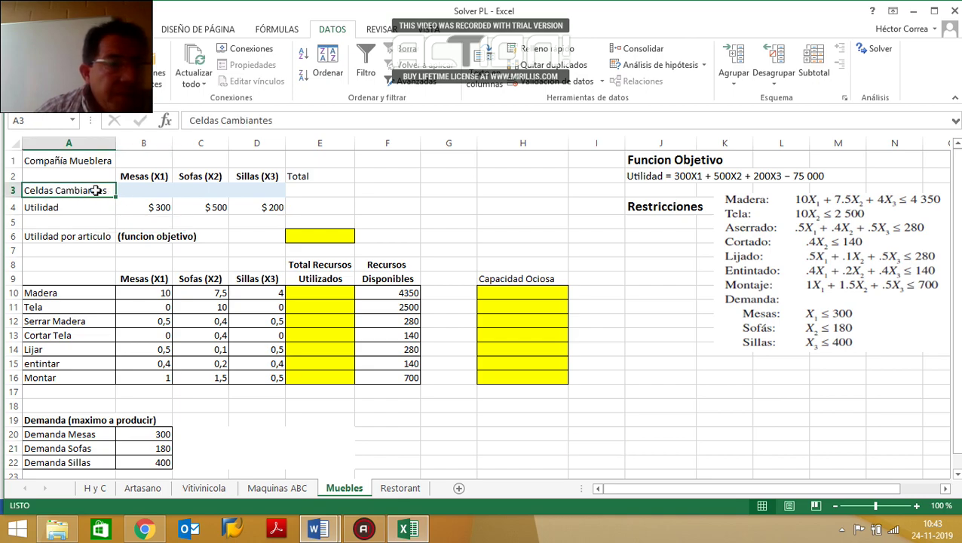
pyautogui.click(132, 191)
pyautogui.moveTo(132, 190); pyautogui.dragTo(246, 189)
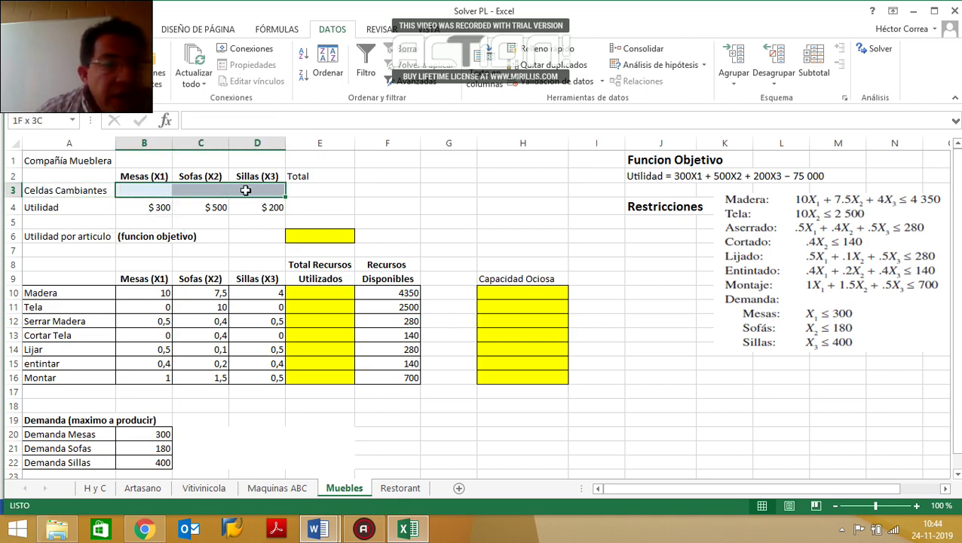
pyautogui.click(61, 28)
pyautogui.click(375, 190)
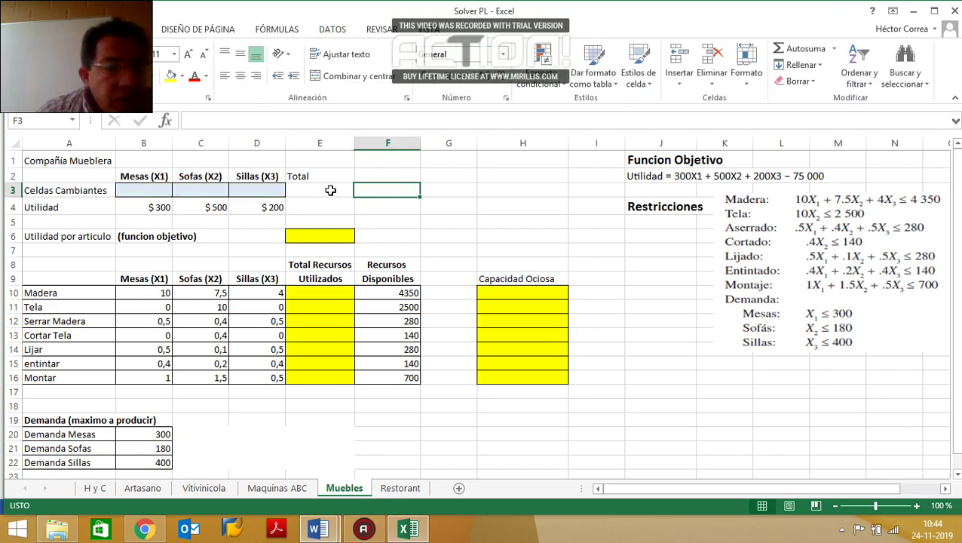
# - Examine the changing cells B3:D3, the unit profits in row 4 and the objective function cell E6
pyautogui.moveTo(151, 191); pyautogui.dragTo(241, 191)
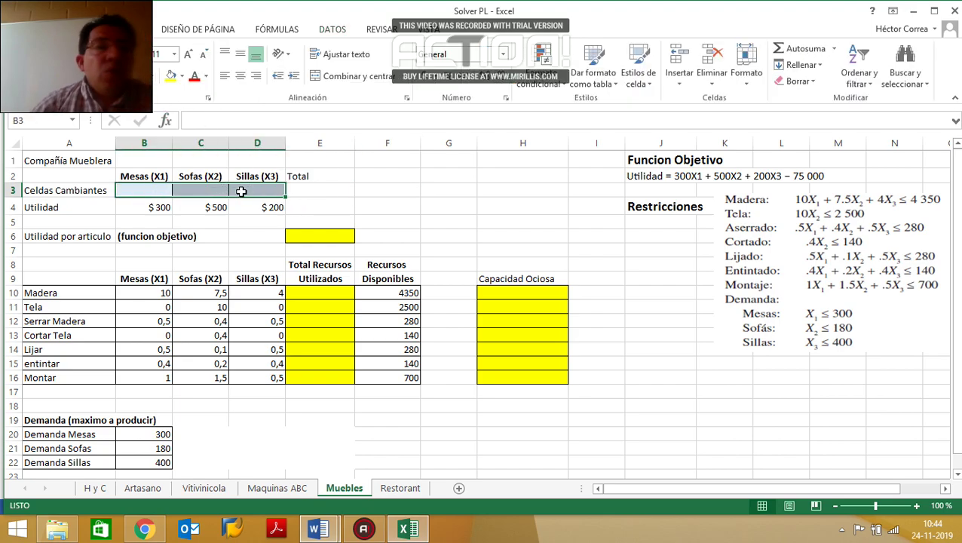
pyautogui.click(141, 189)
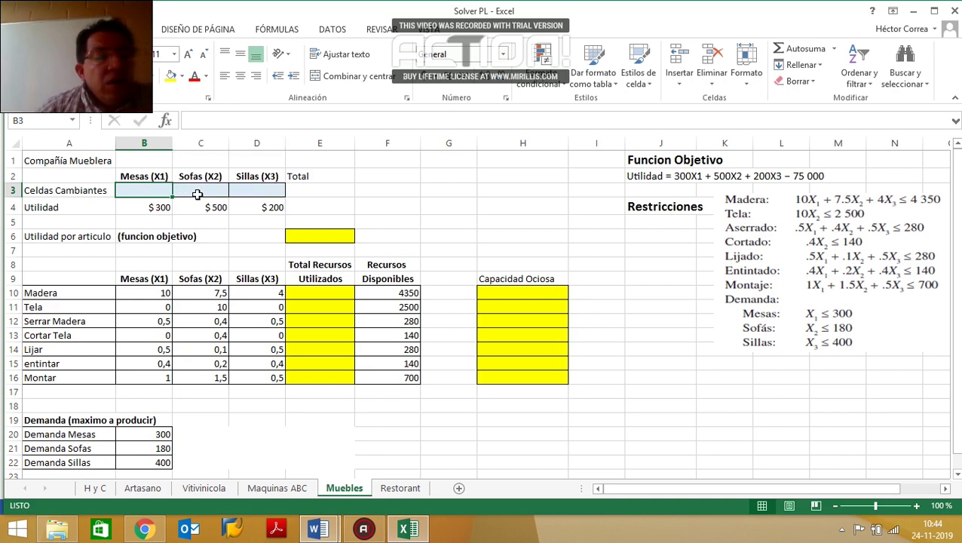
pyautogui.press('Tab')
pyautogui.press('Tab')
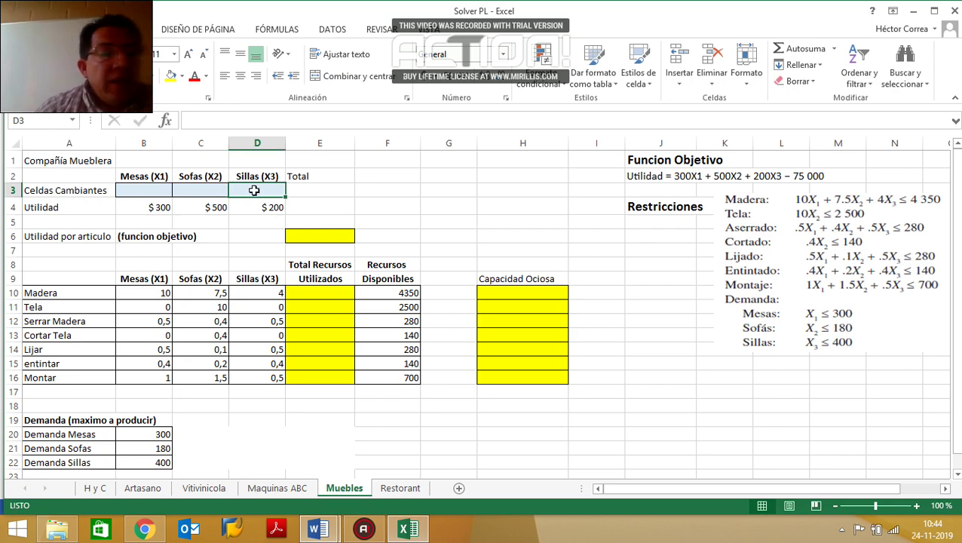
pyautogui.click(150, 211)
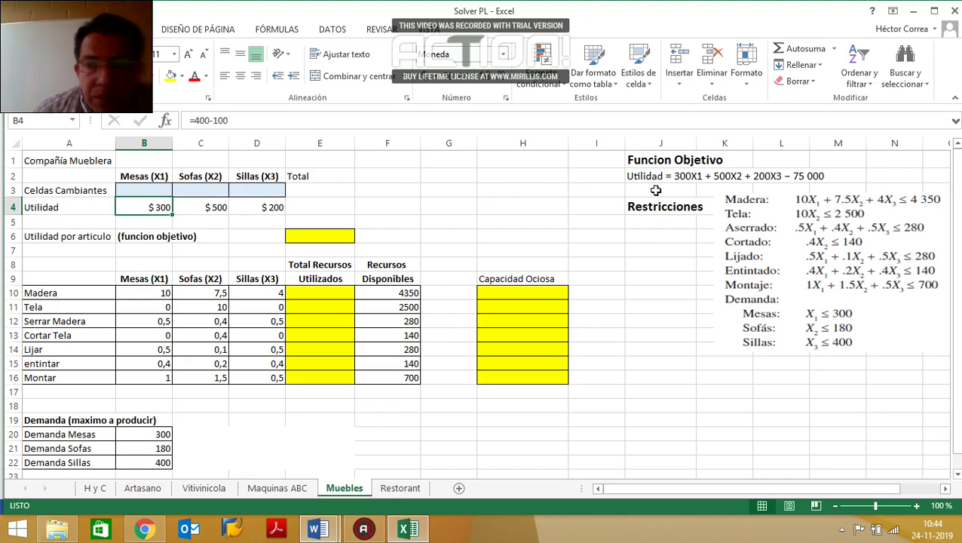
pyautogui.click(254, 206)
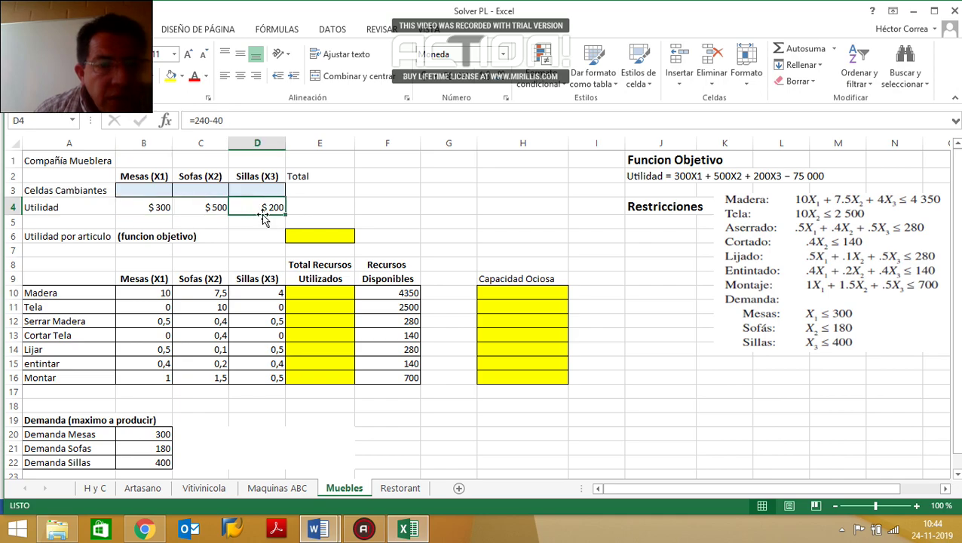
pyautogui.click(320, 235)
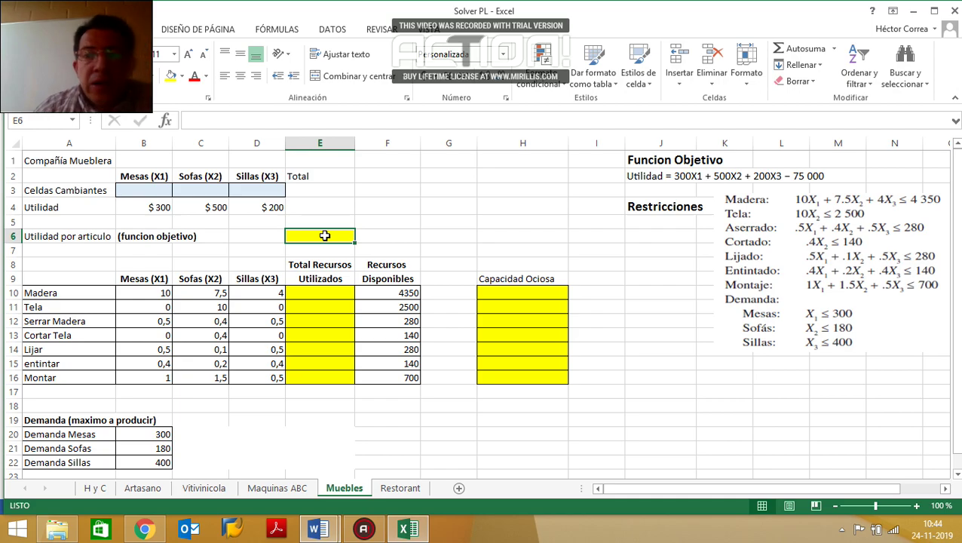
# - Enter the label "Costo Fijo (sueldo trabajadores)" in cell A7
pyautogui.click(99, 251)
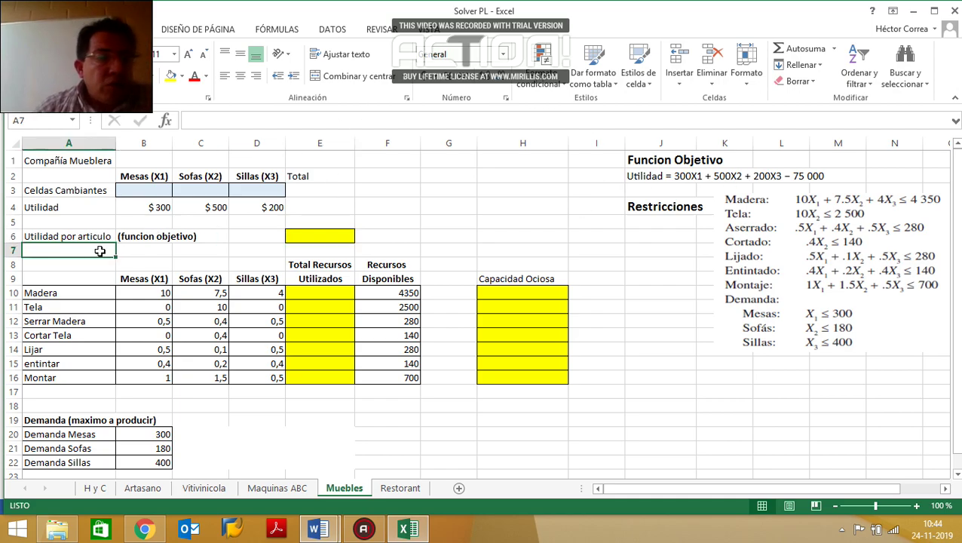
pyautogui.write('Cost')
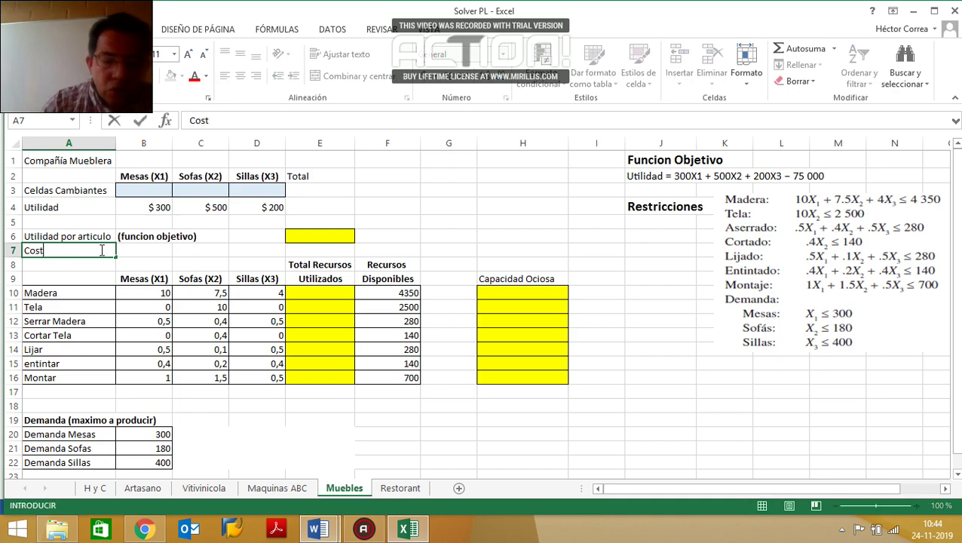
pyautogui.write('o Fijo (s')
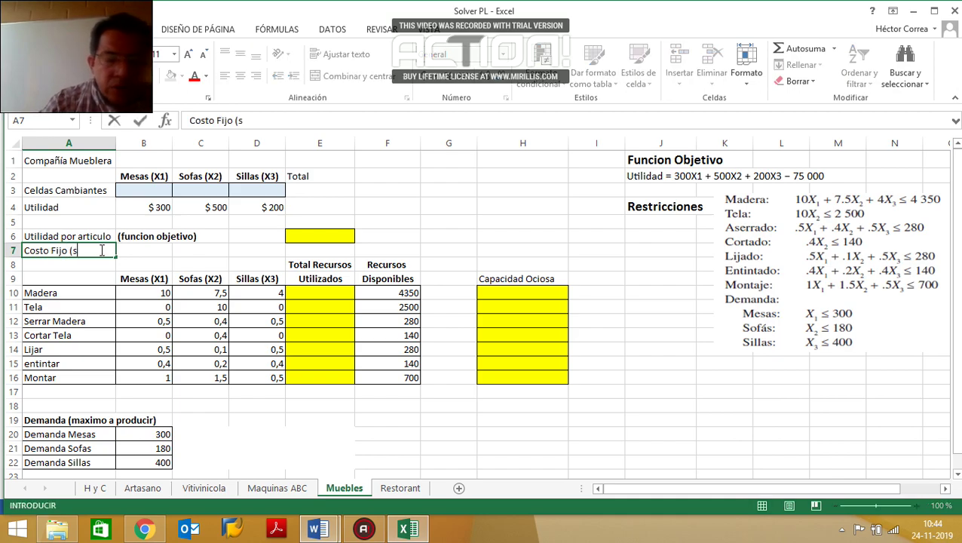
pyautogui.write('ueldo tra')
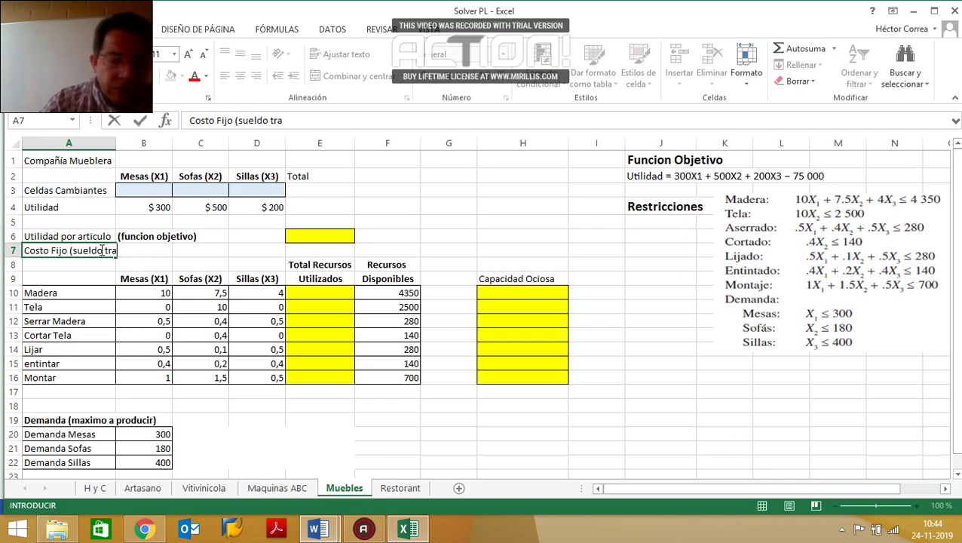
pyautogui.write('baja')
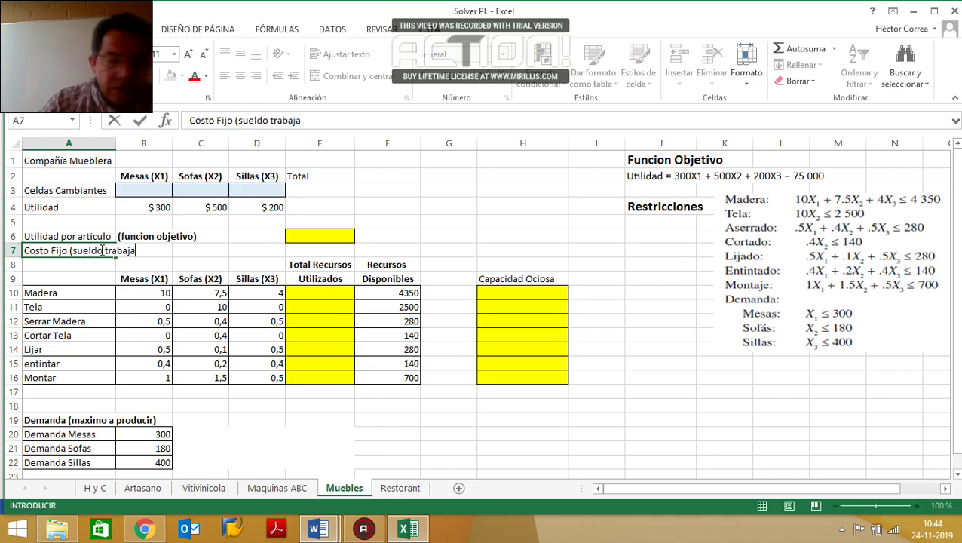
pyautogui.write('dores)')
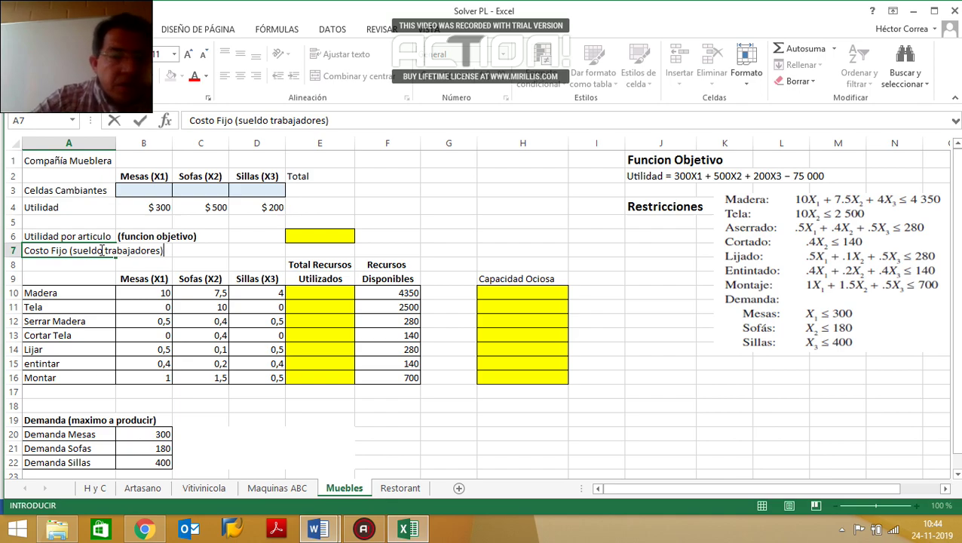
# - Enter a fixed cost of 75000 in cell C7 and format it as accounting currency without decimals
pyautogui.click(214, 250)
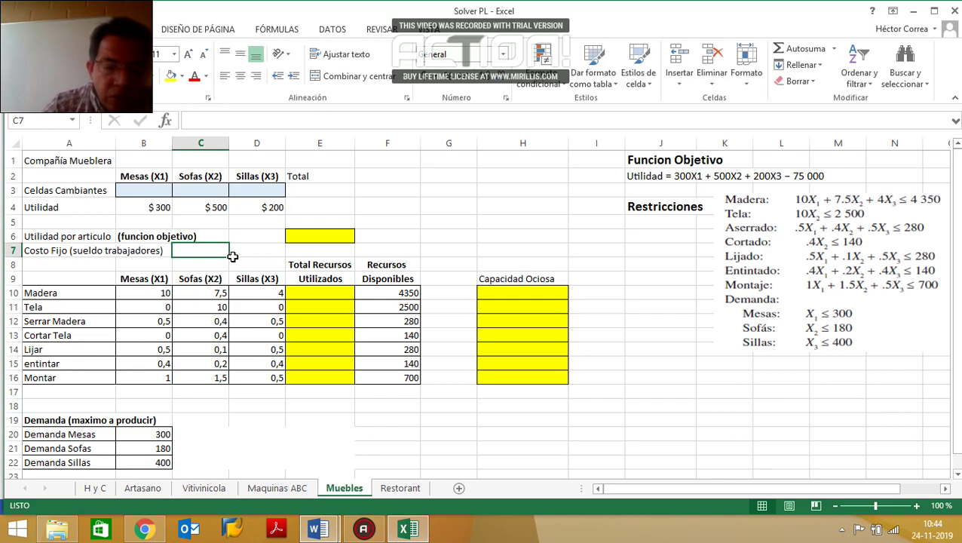
pyautogui.write('75000')
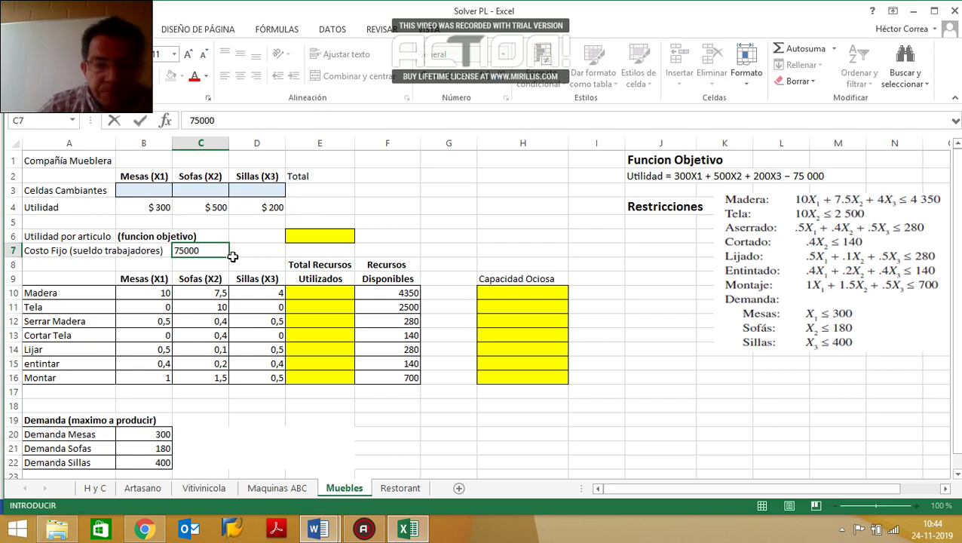
pyautogui.hotkey('ctrl', 'Return')
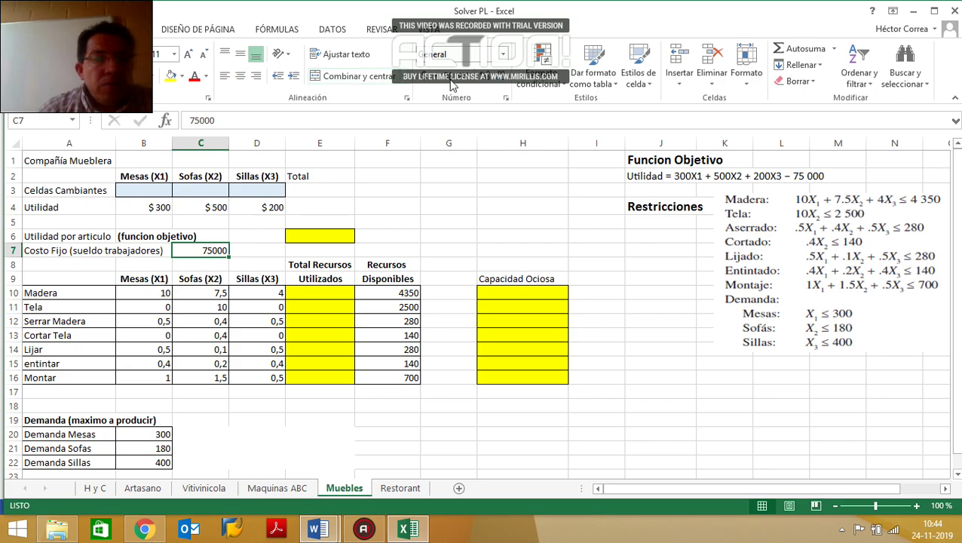
pyautogui.click(423, 77)
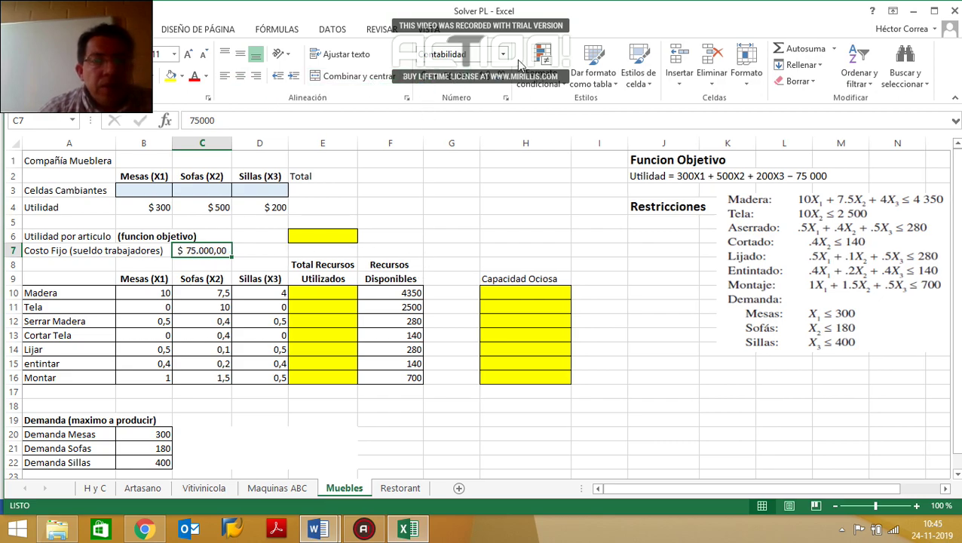
pyautogui.click(497, 76)
pyautogui.click(498, 76)
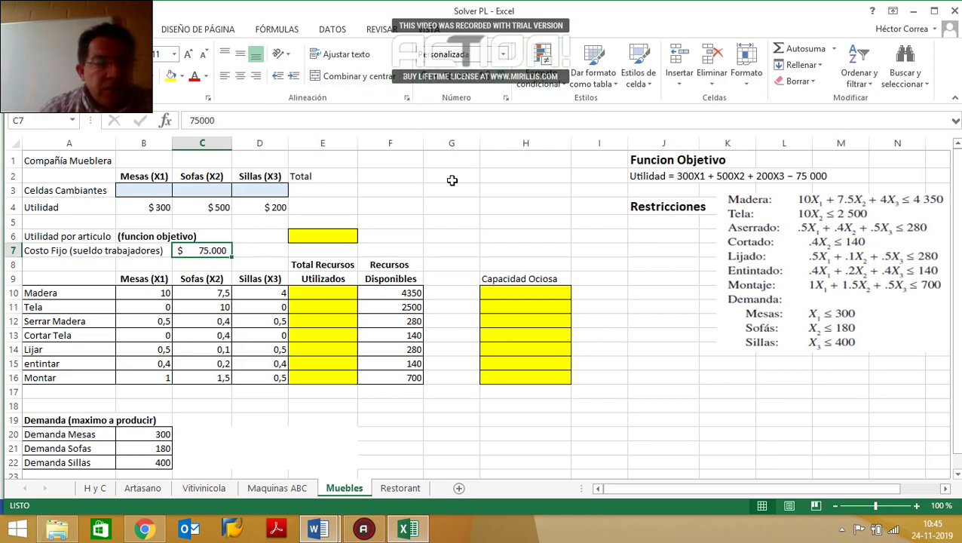
# - Insert a SUMAPRODUCTO formula in the objective cell E6 with B3:D3 as the first array and B4:D4 as the second
pyautogui.click(333, 239)
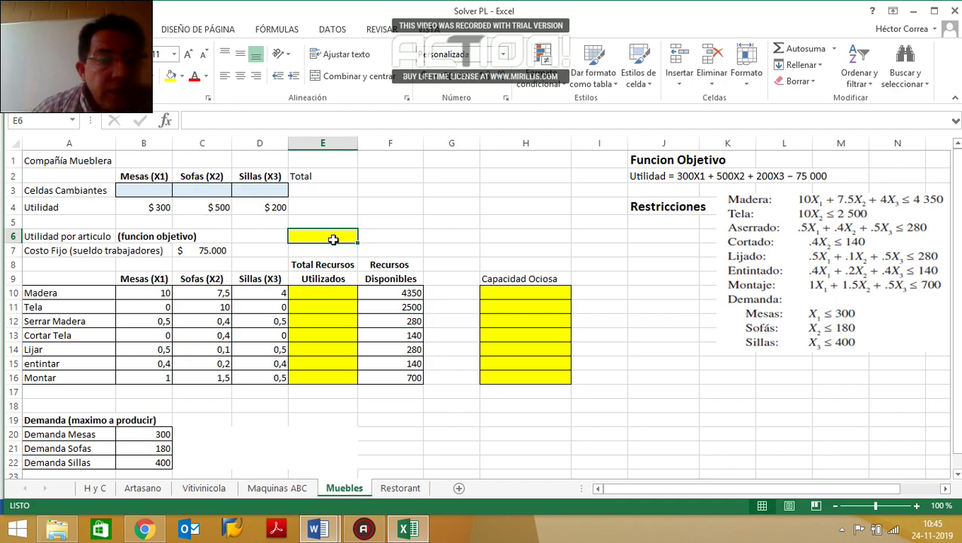
pyautogui.click(164, 121)
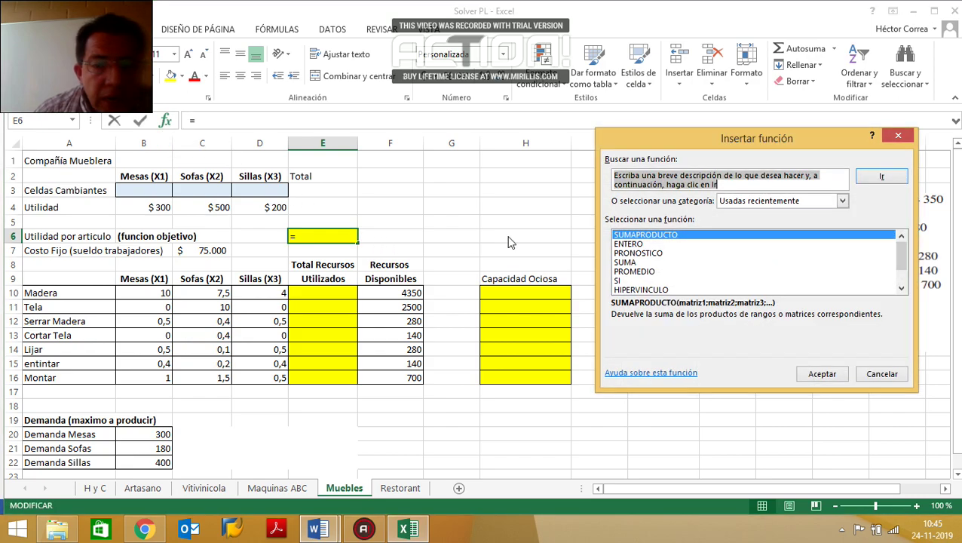
pyautogui.doubleClick(658, 237)
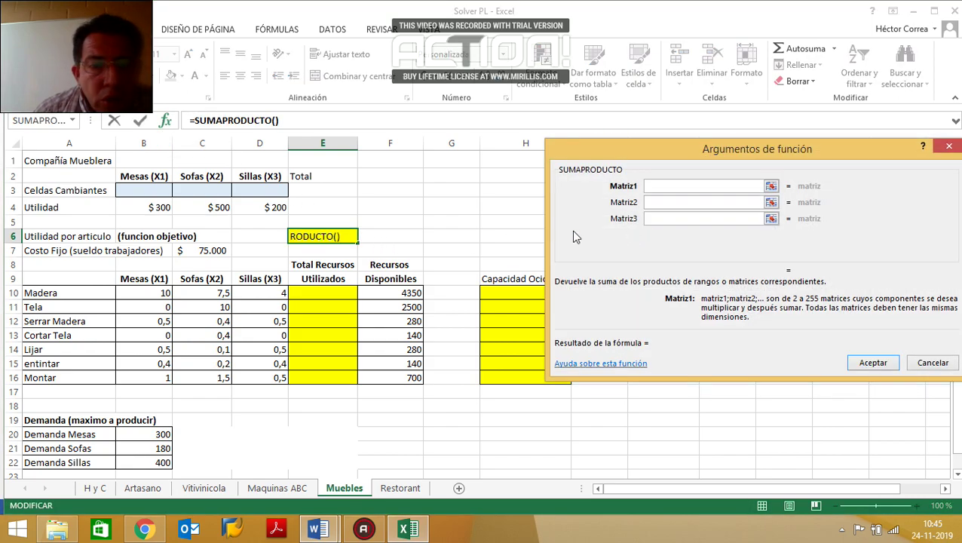
pyautogui.moveTo(150, 190); pyautogui.dragTo(267, 194)
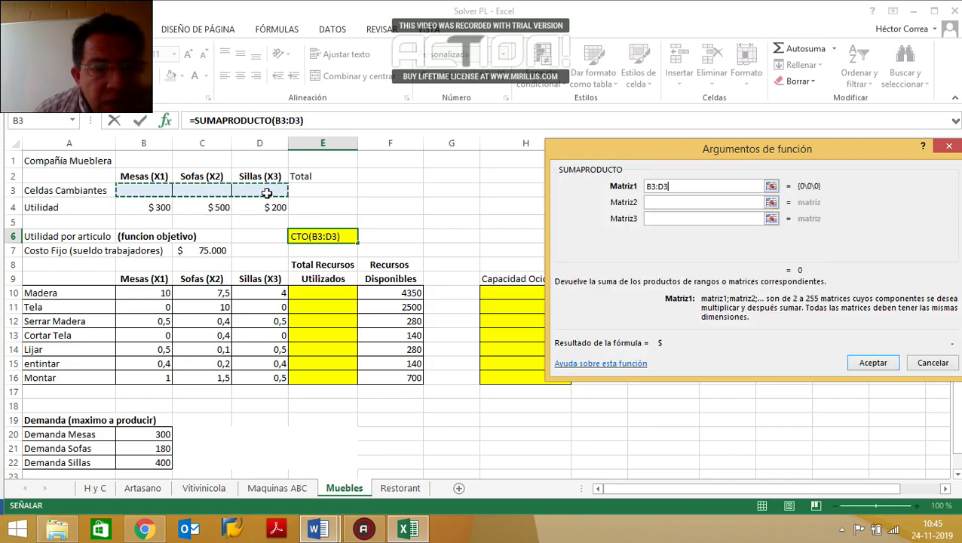
pyautogui.click(657, 203)
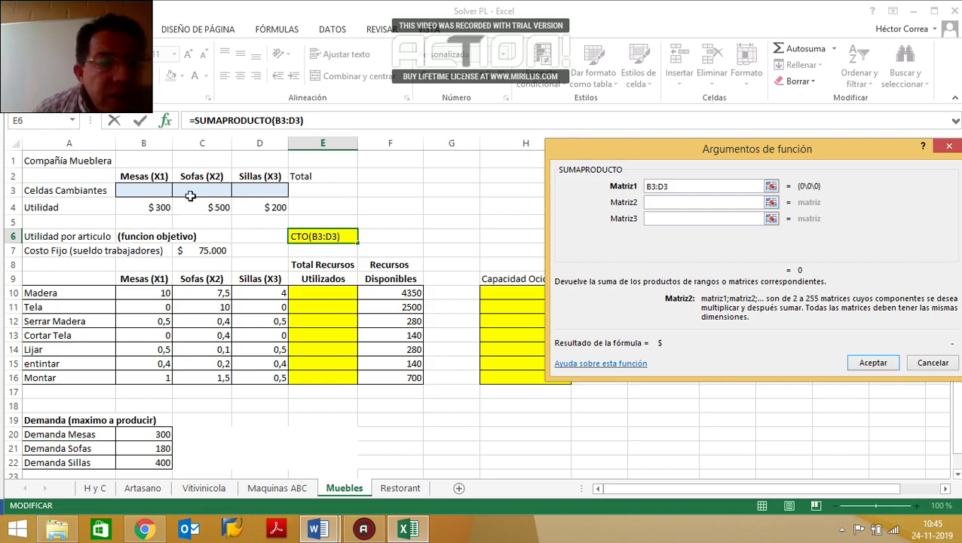
pyautogui.moveTo(143, 207); pyautogui.dragTo(278, 207)
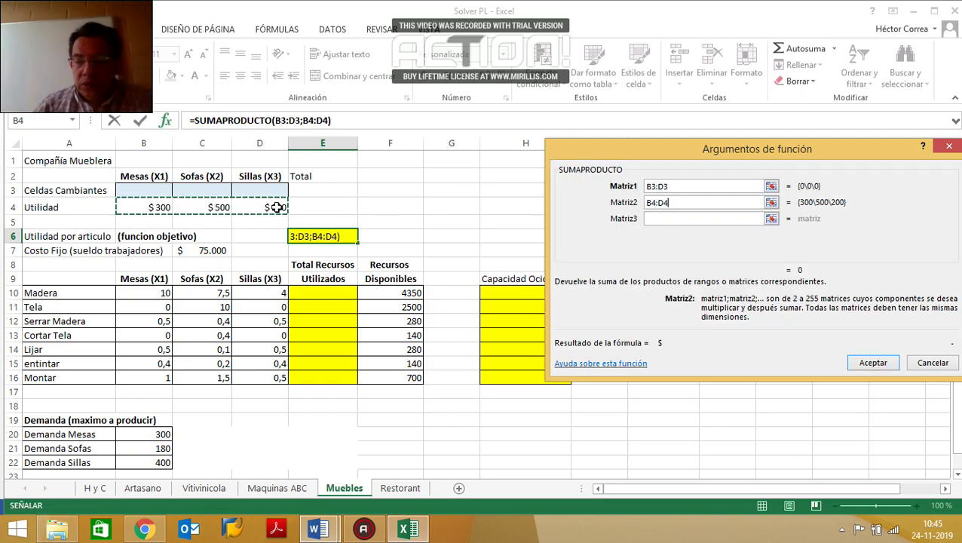
pyautogui.press('Return')
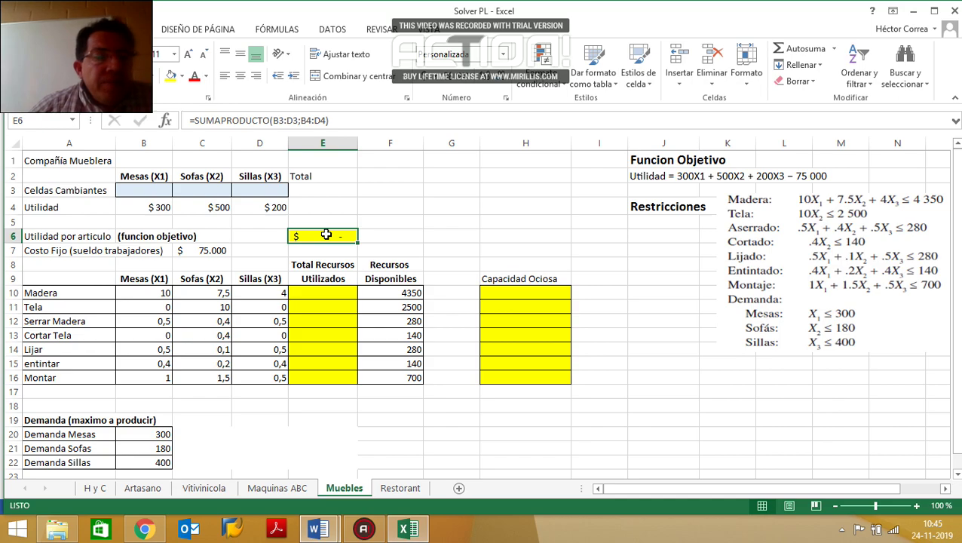
# - Enter a trial quantity of 10 in each changing cell for Mesas, Sofas and Sillas
pyautogui.click(159, 189)
pyautogui.write('10')
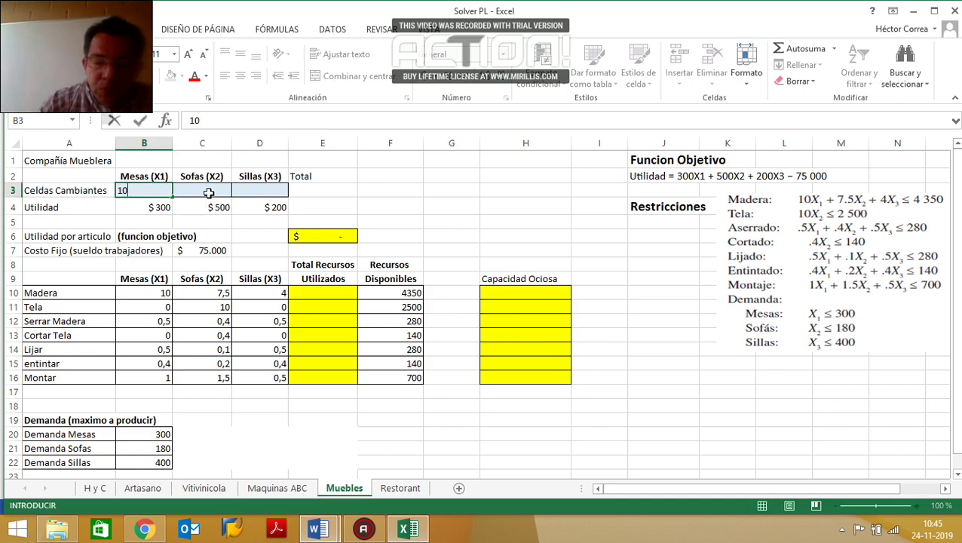
pyautogui.click(209, 193)
pyautogui.write('10')
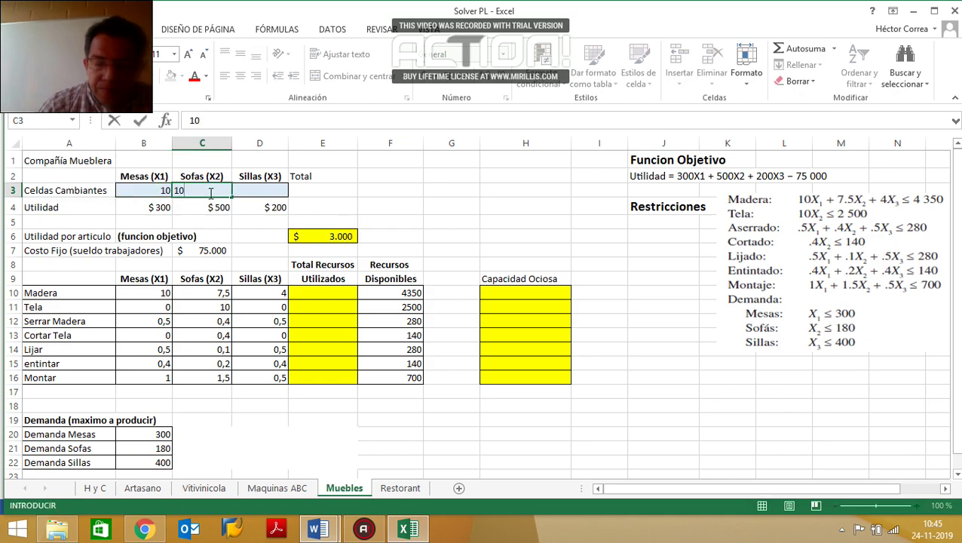
pyautogui.press('Tab')
pyautogui.write('1')
pyautogui.press('Return')
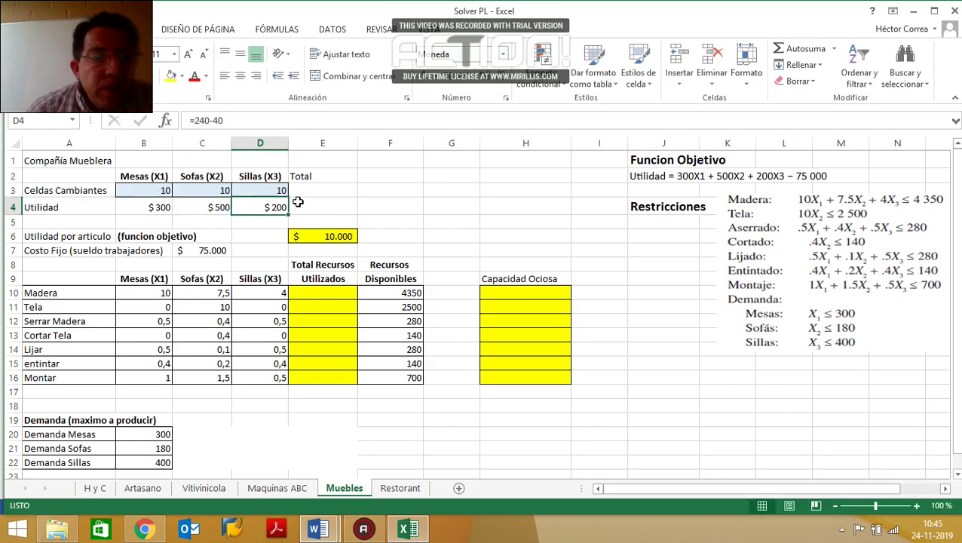
# - Subtract the fixed cost in C7 from the SUMAPRODUCTO formula in the objective cell E6
pyautogui.click(335, 238)
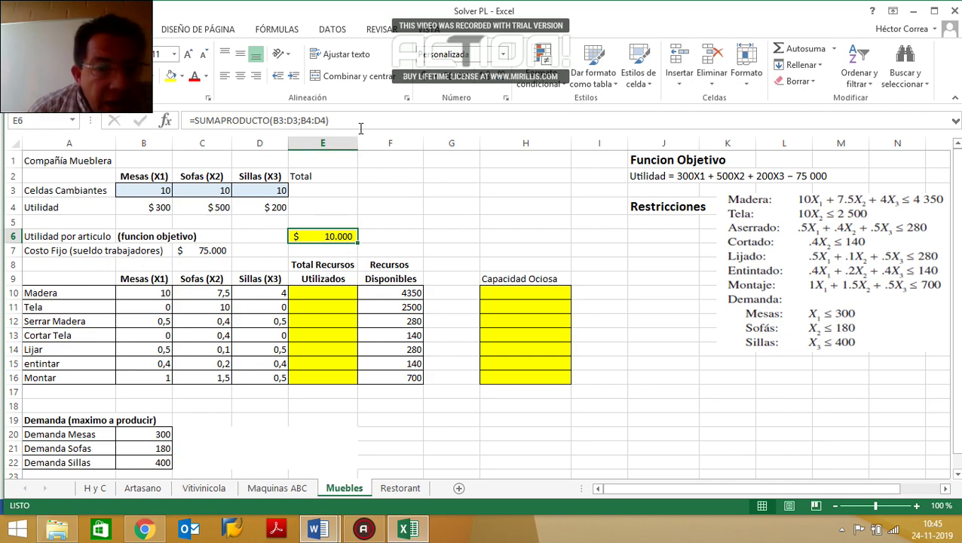
pyautogui.click(360, 125)
pyautogui.write('-')
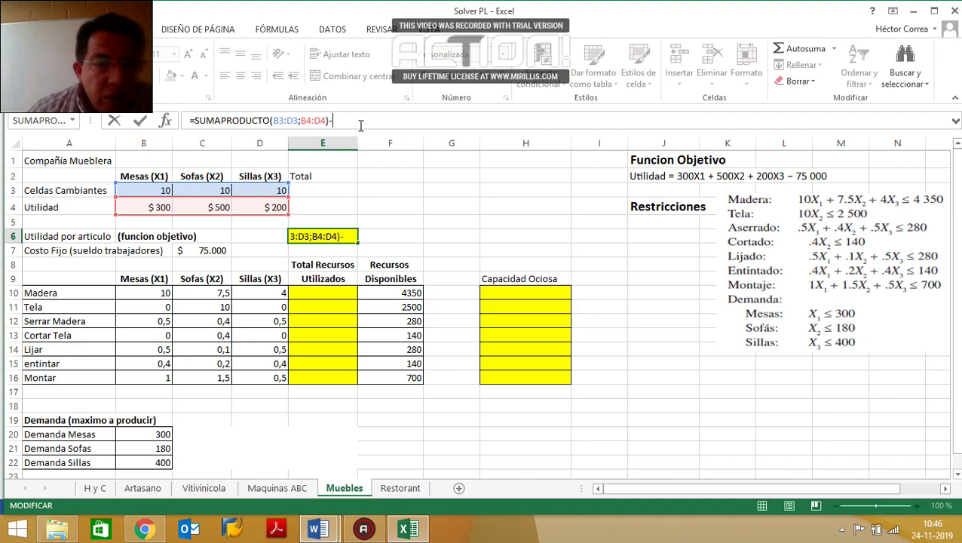
pyautogui.click(218, 245)
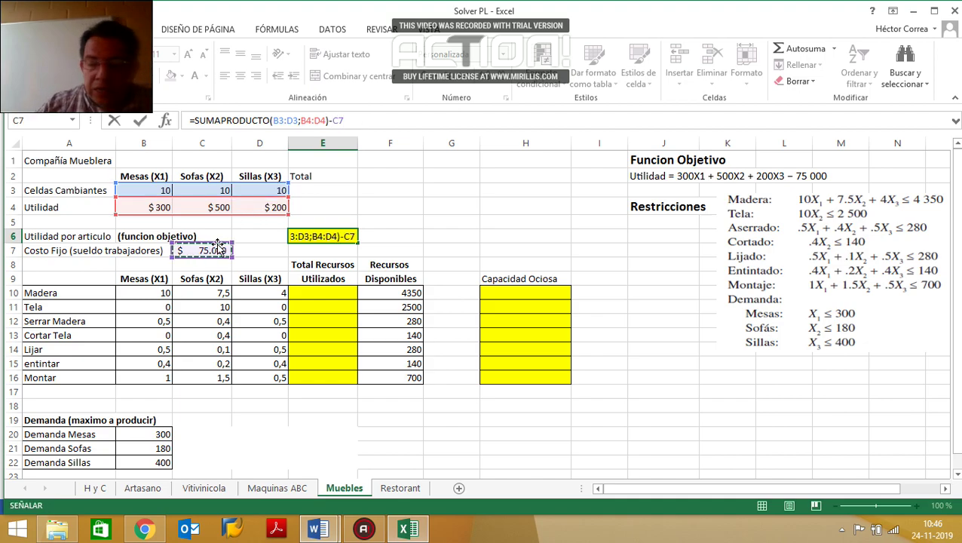
pyautogui.press('Return')
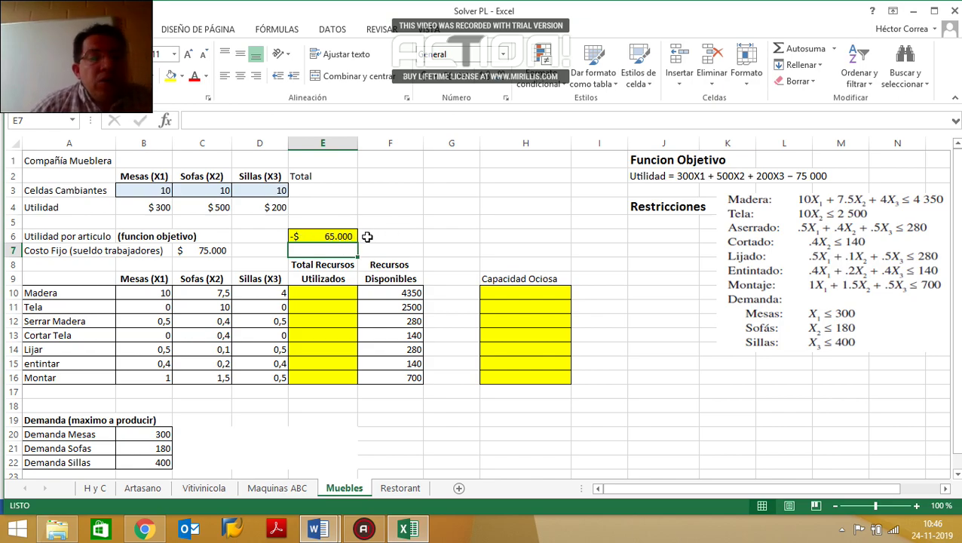
# - Clear the trial quantities from the changing cells B3:D3
pyautogui.click(153, 190)
pyautogui.moveTo(212, 191); pyautogui.dragTo(263, 191)
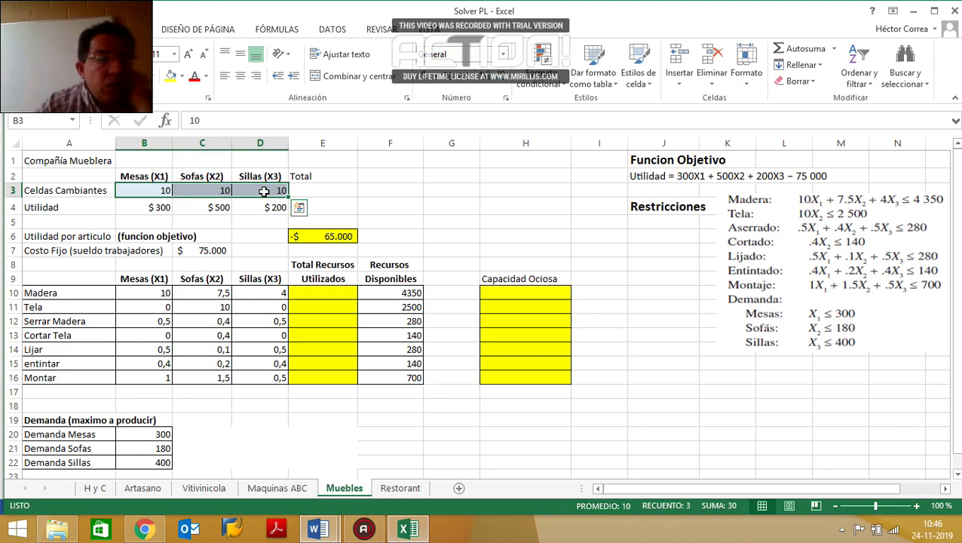
pyautogui.press('Delete')
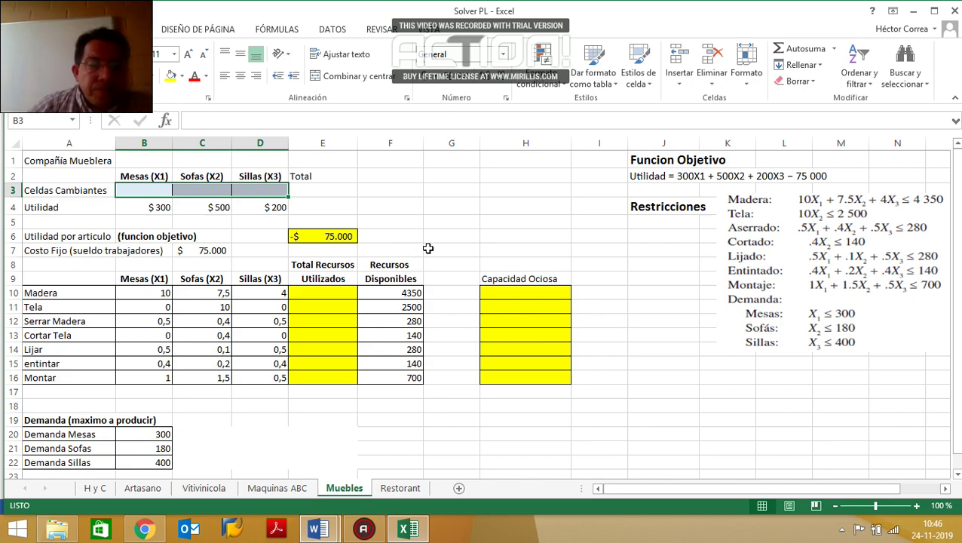
pyautogui.click(428, 250)
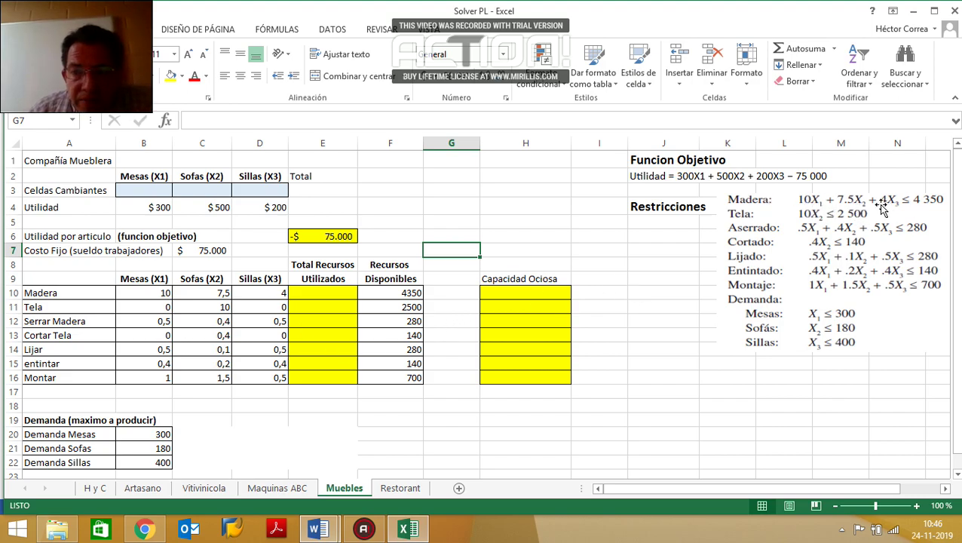
# - Examine the per-unit resource coefficients for Madera, Tela, Serrar Madera and Cortar Tela against the listed restrictions
pyautogui.click(152, 296)
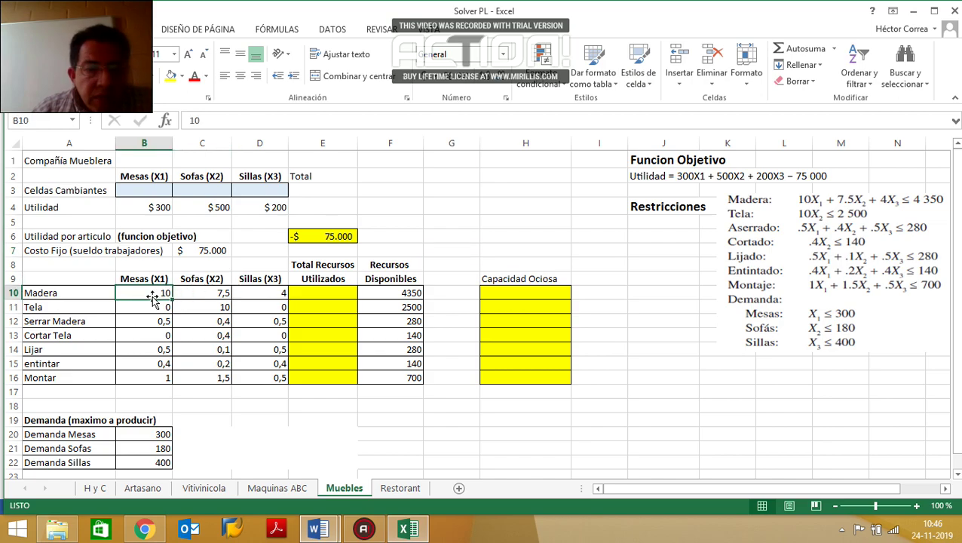
pyautogui.click(203, 297)
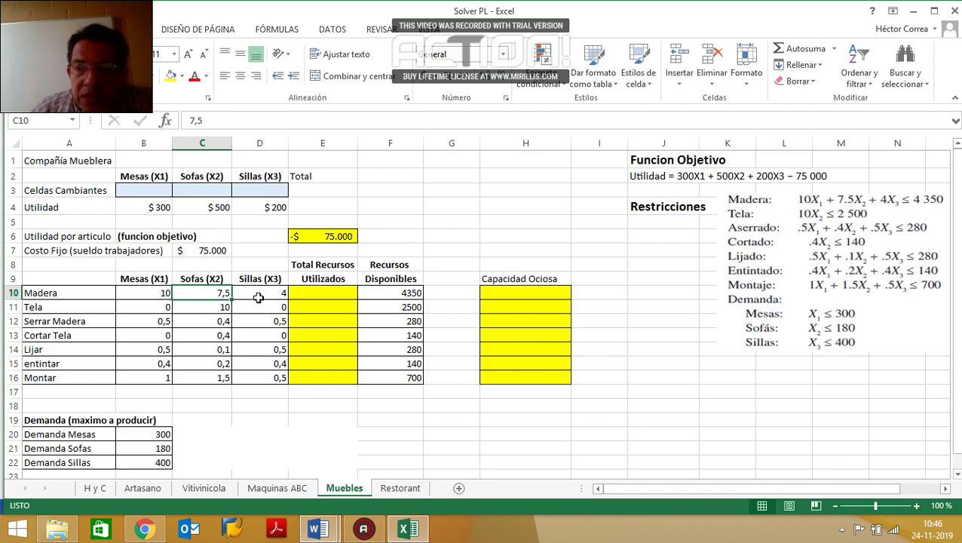
pyautogui.click(258, 298)
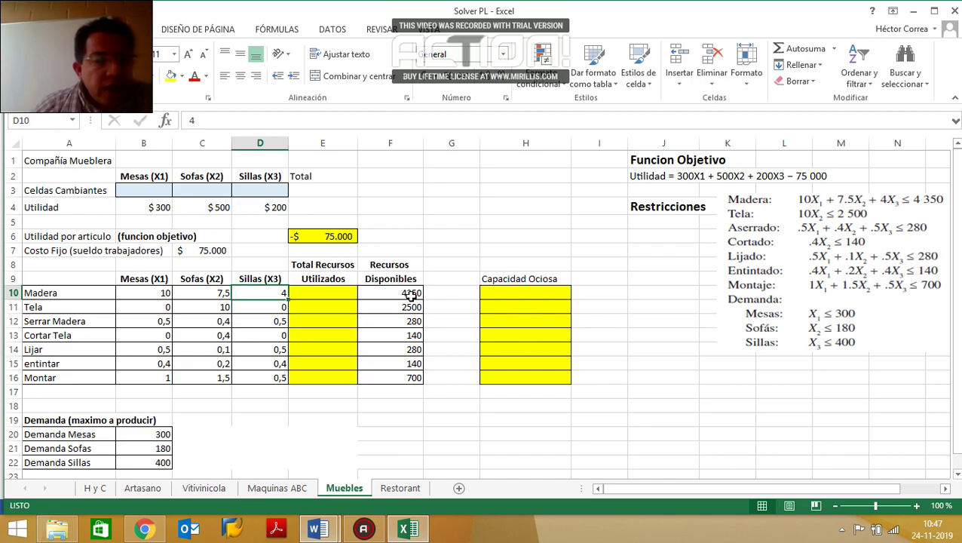
pyautogui.click(155, 296)
pyautogui.click(158, 308)
pyautogui.click(160, 321)
pyautogui.click(164, 337)
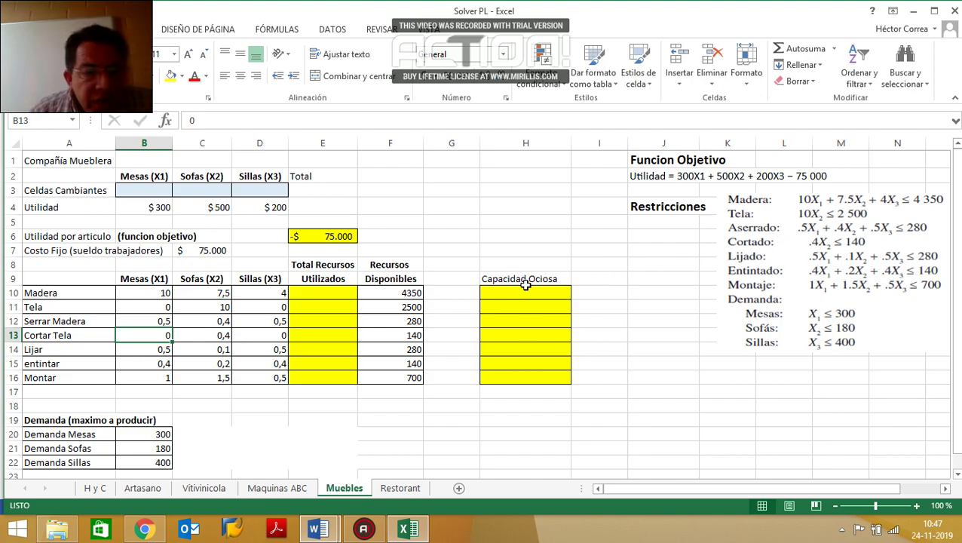
pyautogui.click(151, 295)
pyautogui.press('Down')
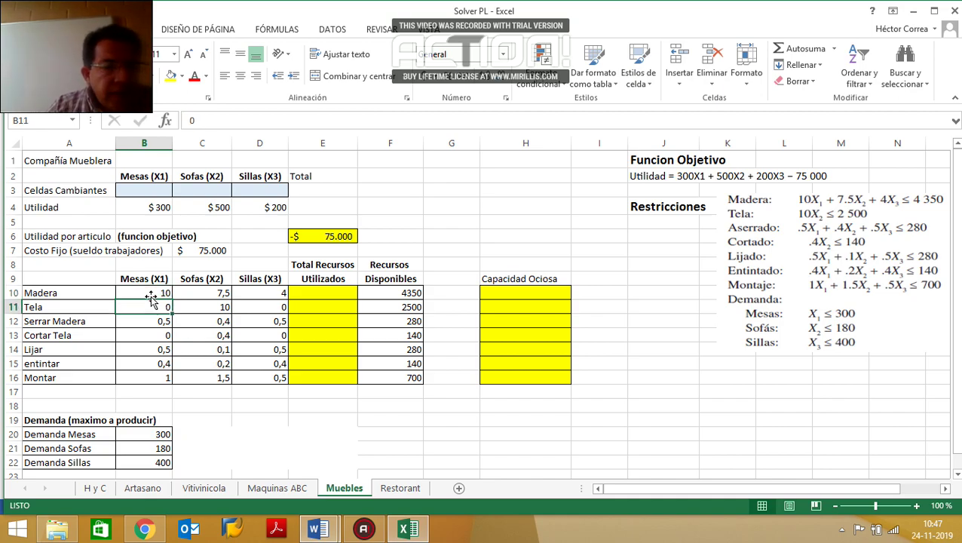
pyautogui.press('Down')
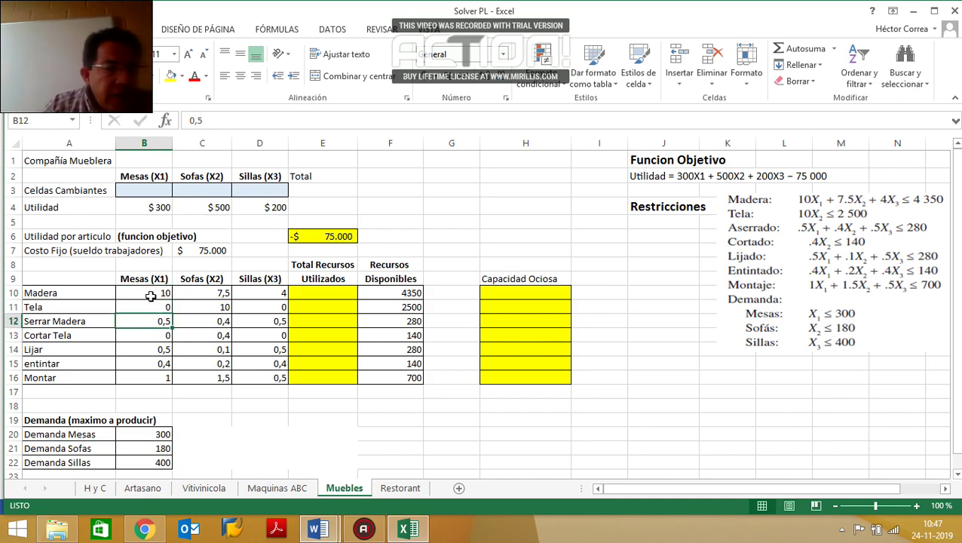
# - Enter the formula +B10*B3+C10*C3+D10*D3 in E10 for the total Madera used
pyautogui.click(333, 298)
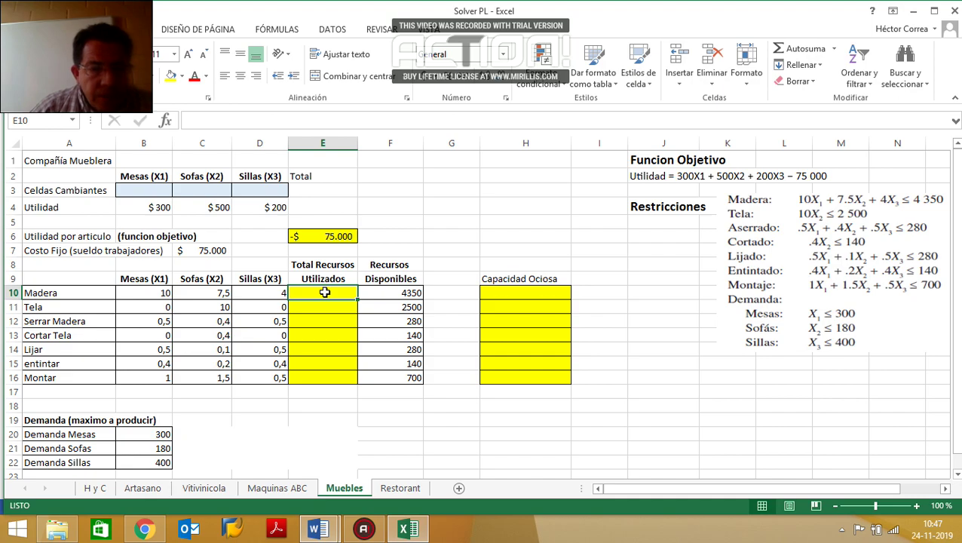
pyautogui.write('+')
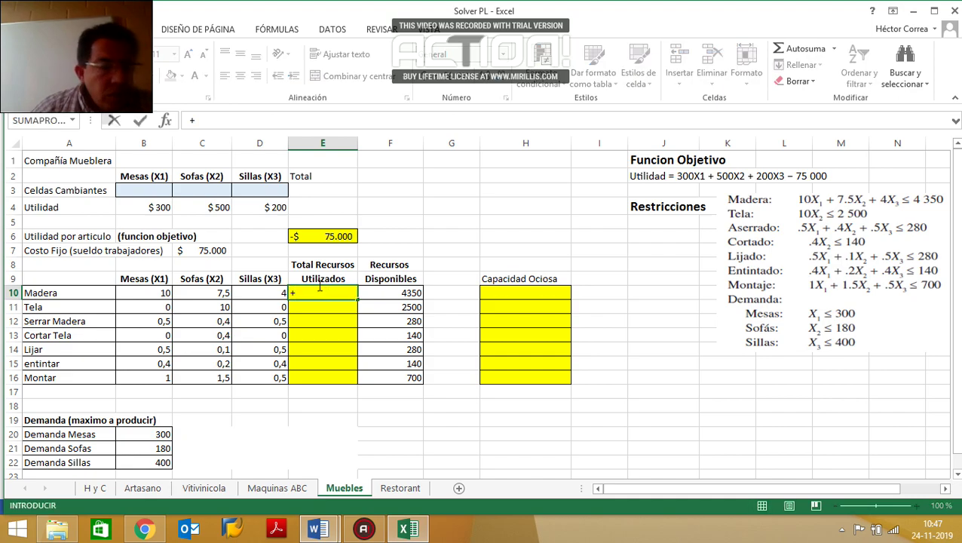
pyautogui.click(150, 295)
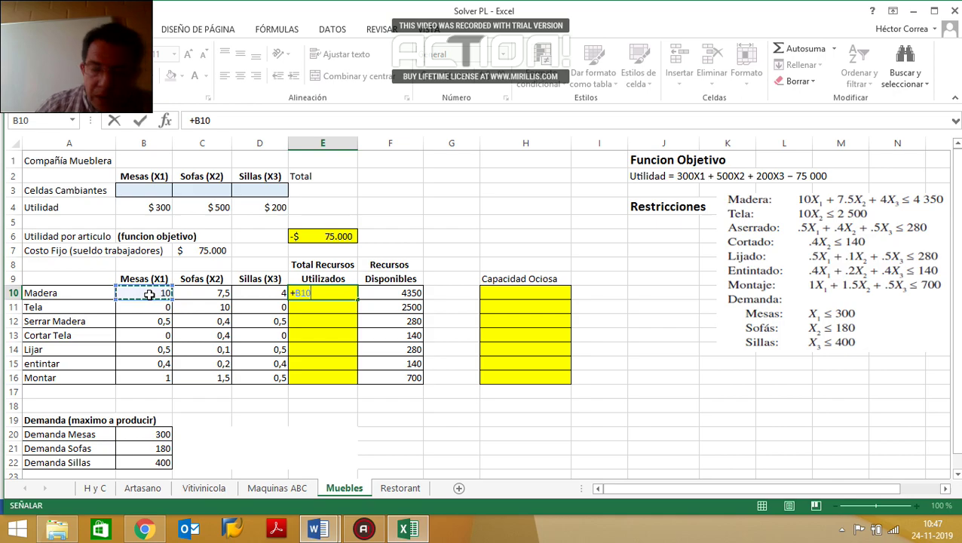
pyautogui.write('*')
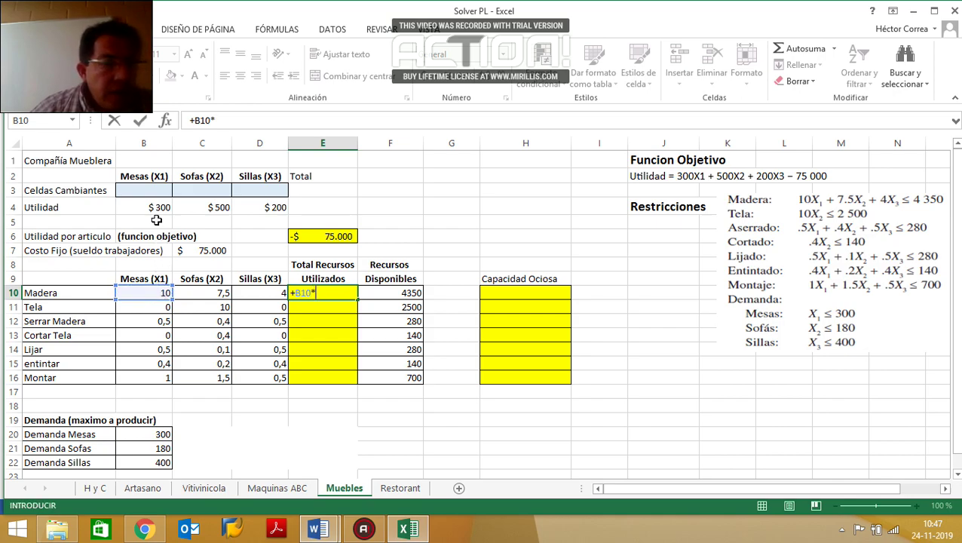
pyautogui.click(153, 193)
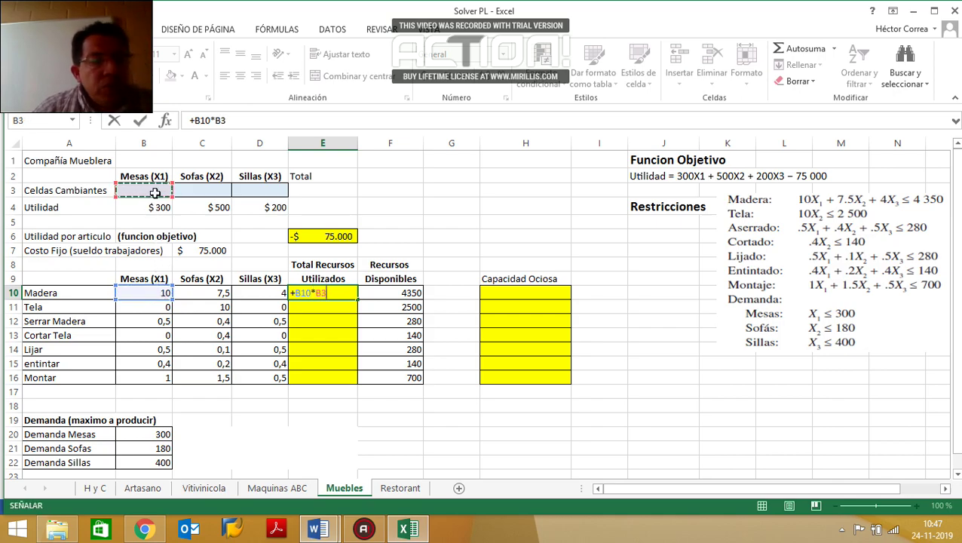
pyautogui.write('+')
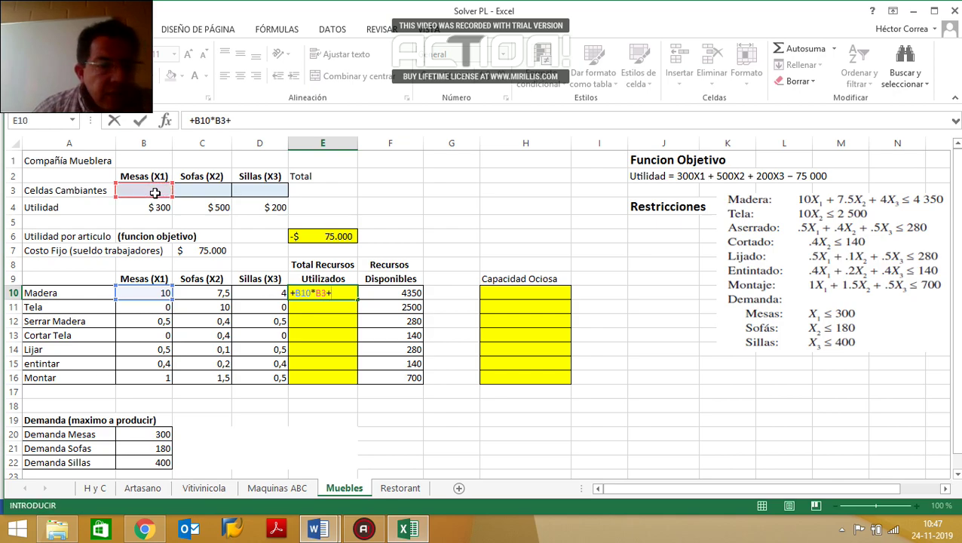
pyautogui.click(200, 294)
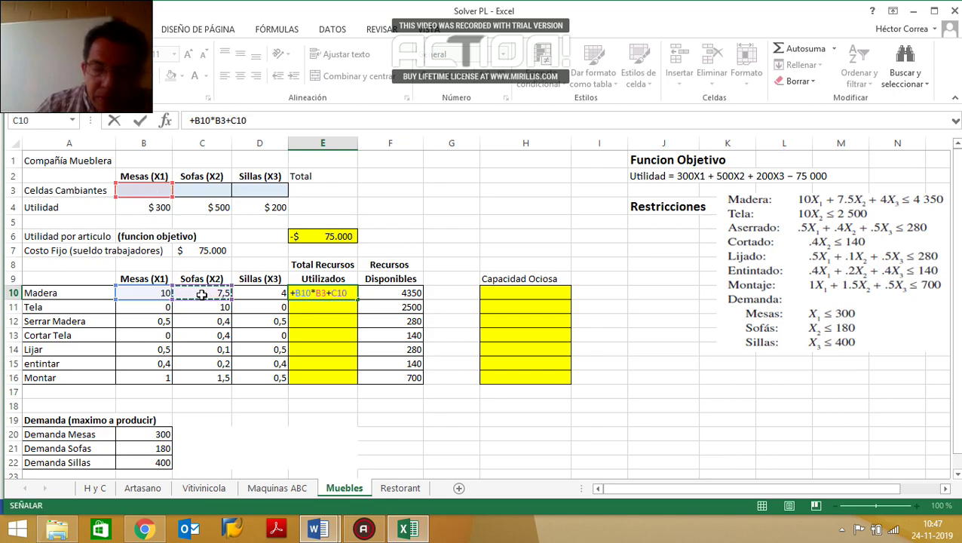
pyautogui.write('*')
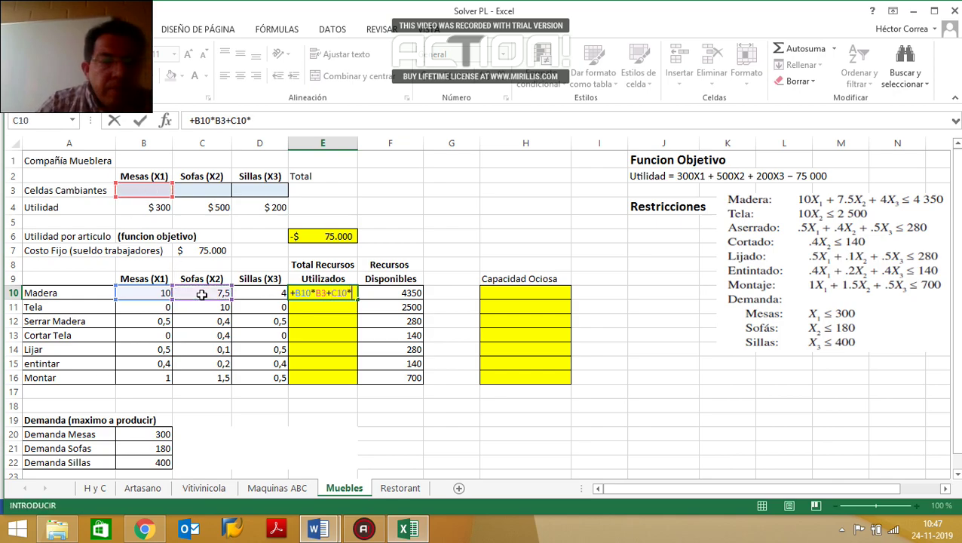
pyautogui.click(197, 189)
pyautogui.write('+')
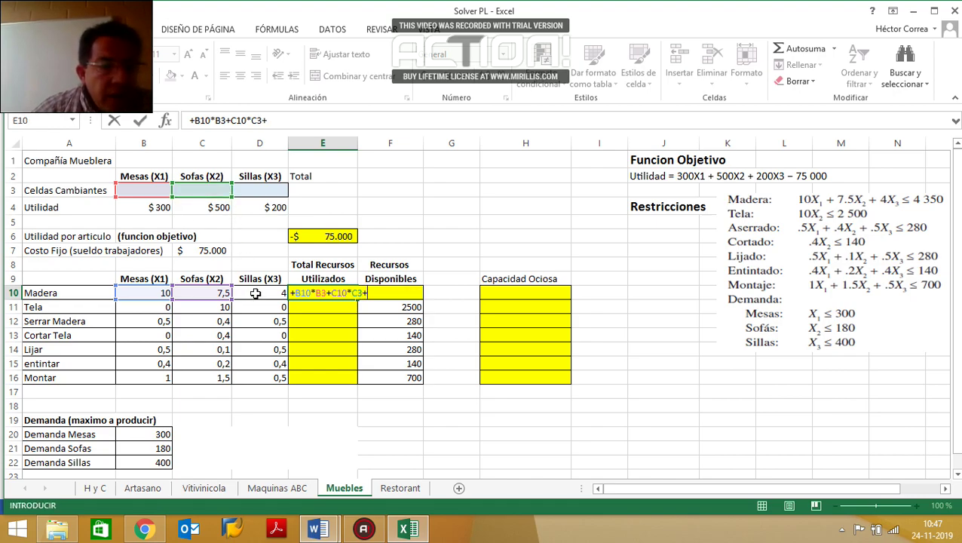
pyautogui.click(256, 293)
pyautogui.write('*')
pyautogui.click(266, 189)
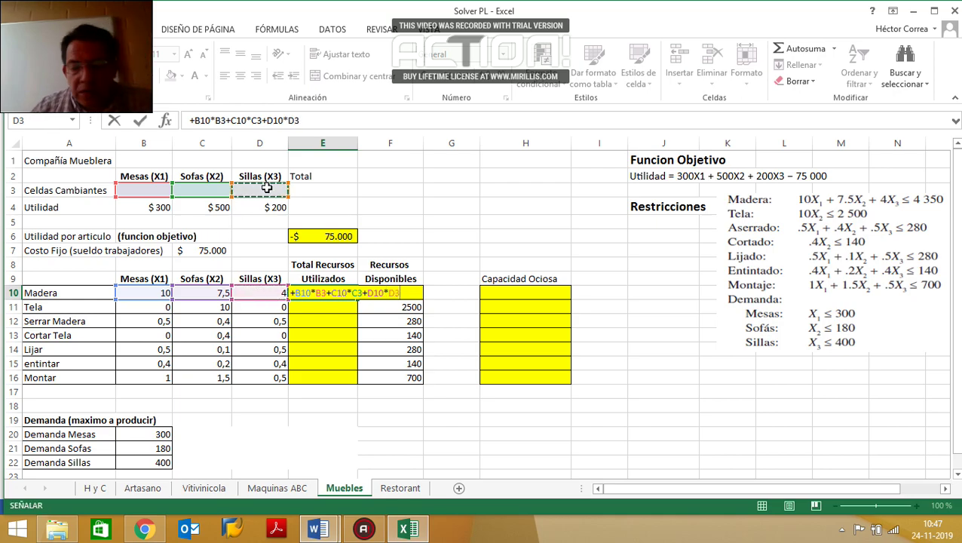
pyautogui.press('Return')
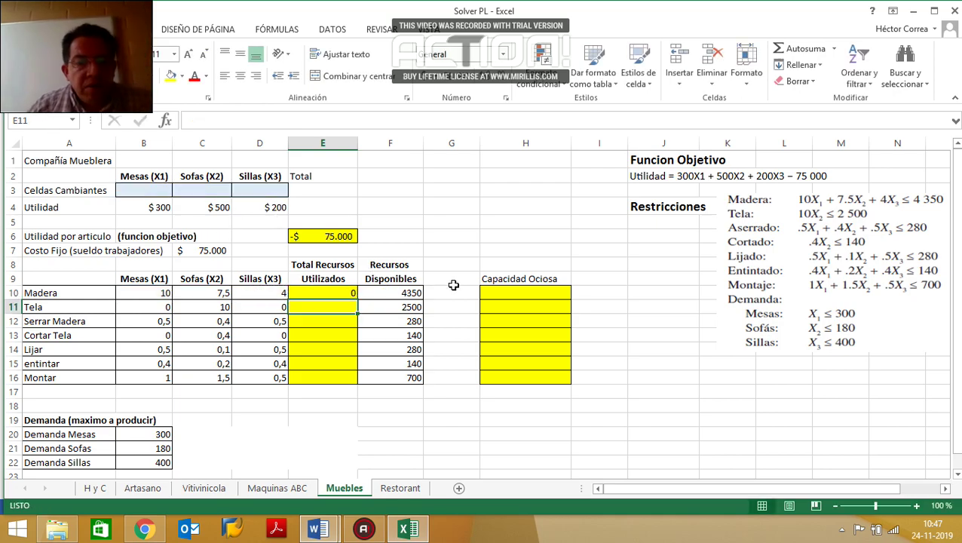
# - Make the B3, C3 and D3 references absolute in E10's formula and fill it down through E16
pyautogui.click(328, 294)
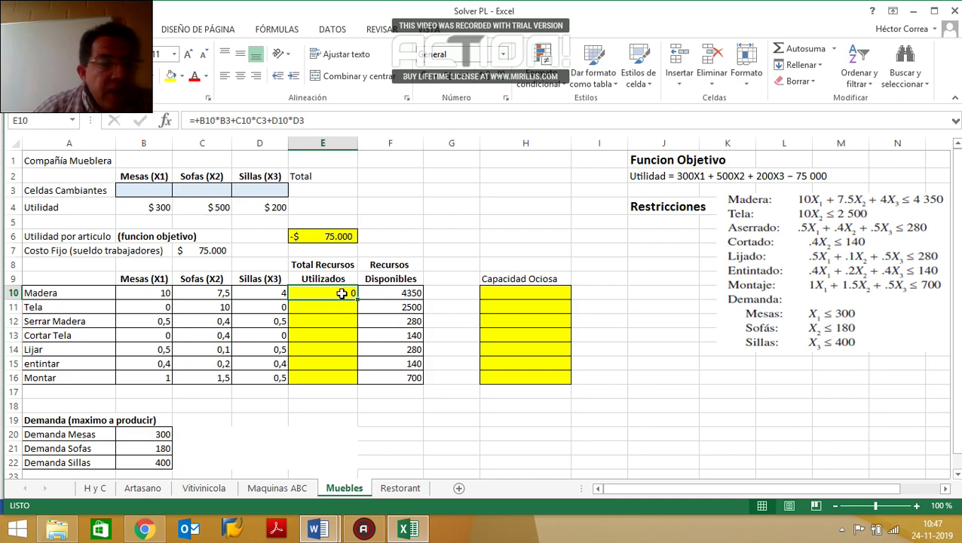
pyautogui.doubleClick(324, 293)
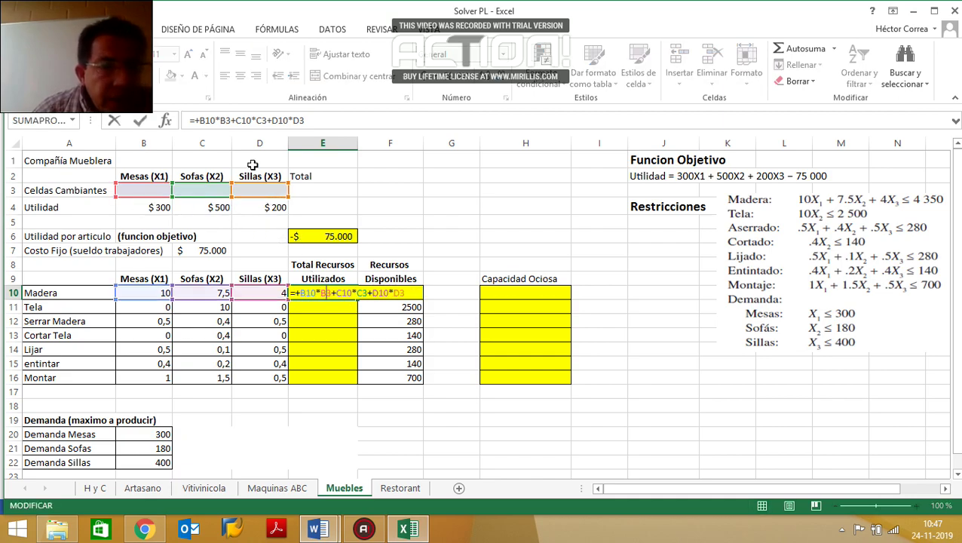
pyautogui.doubleClick(224, 122)
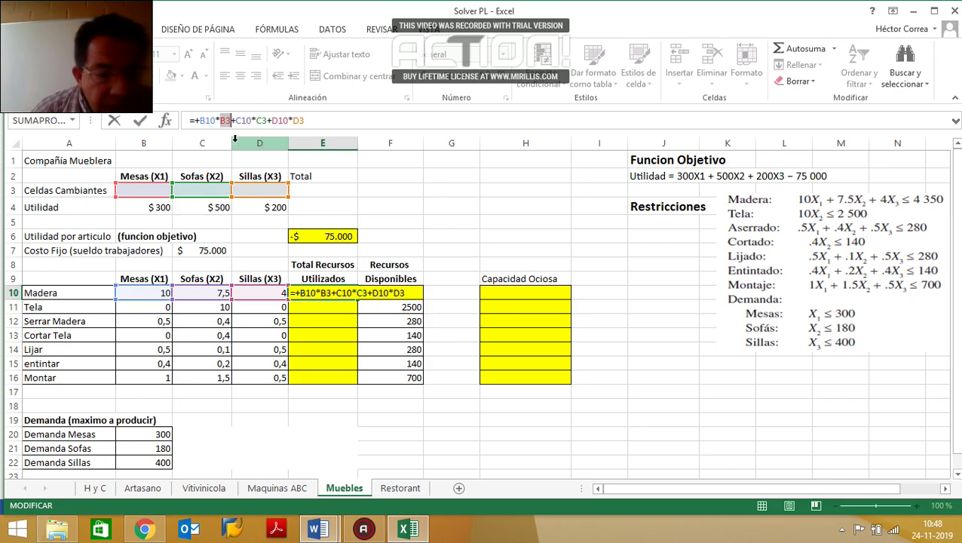
pyautogui.press('F4')
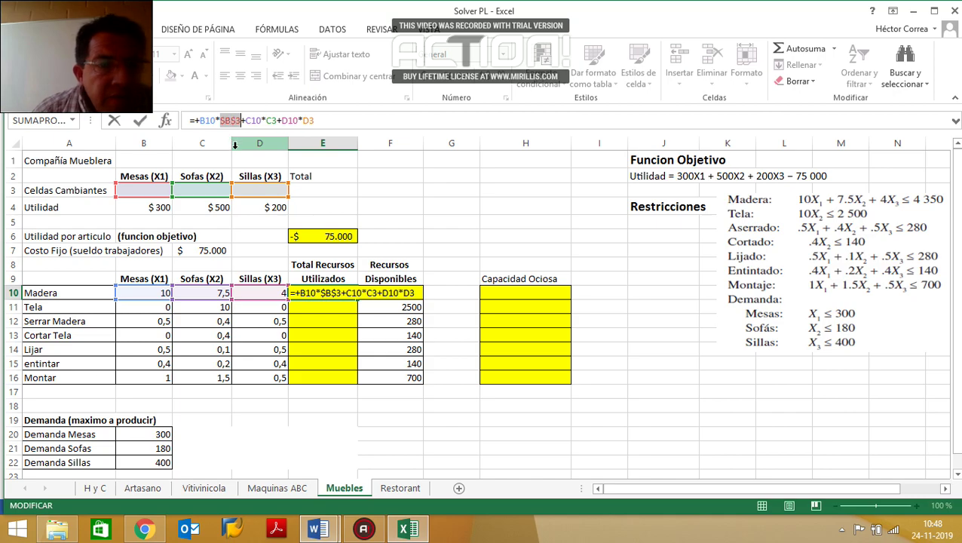
pyautogui.doubleClick(274, 121)
pyautogui.press('F4')
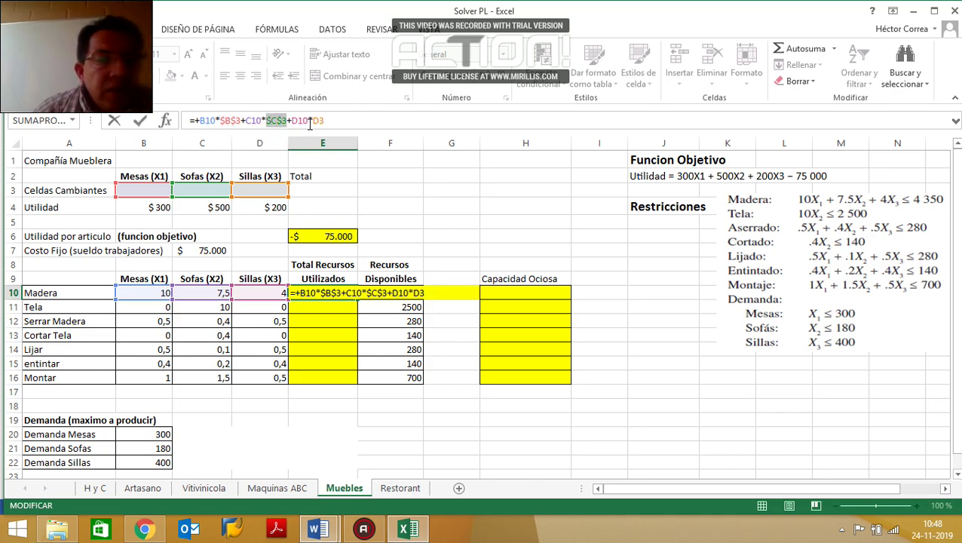
pyautogui.doubleClick(320, 121)
pyautogui.press('F4')
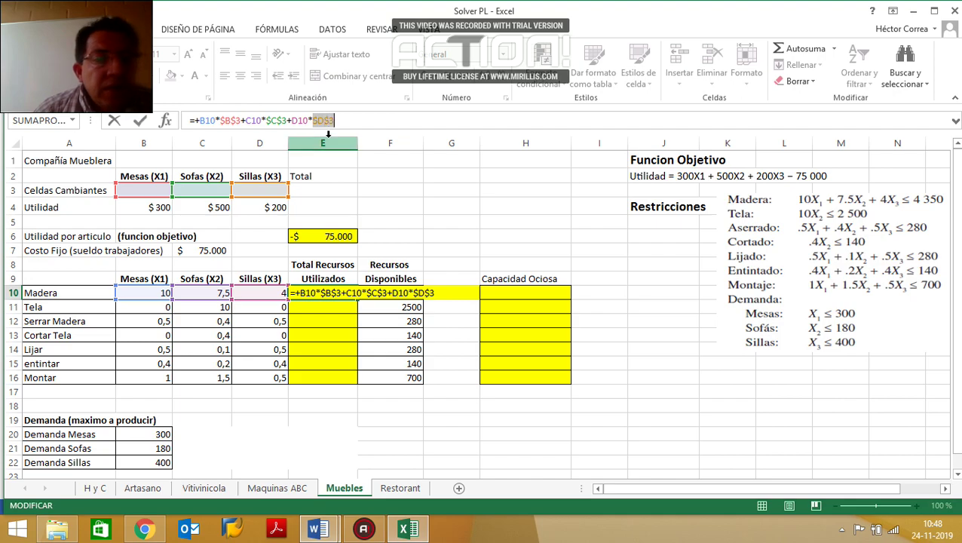
pyautogui.press('Return')
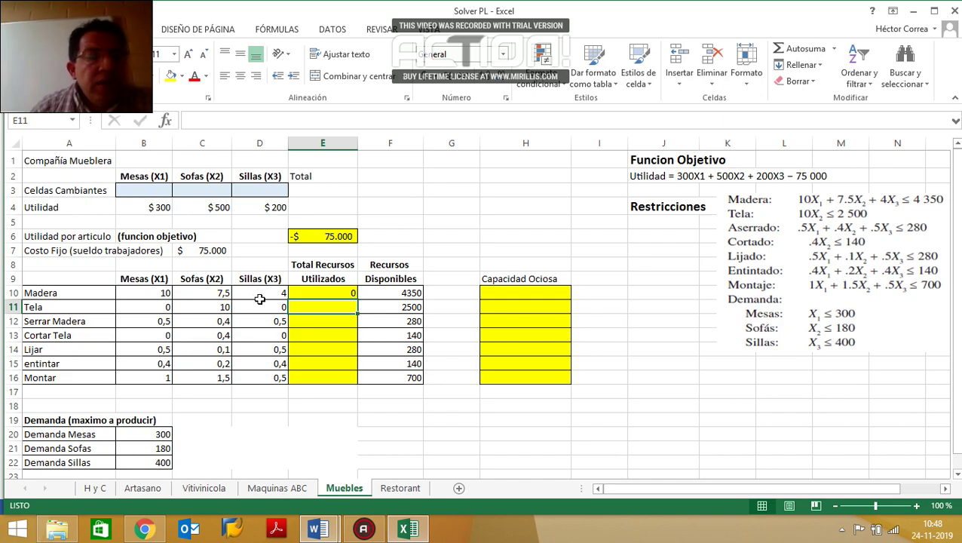
pyautogui.click(343, 294)
pyautogui.moveTo(358, 299); pyautogui.dragTo(358, 382)
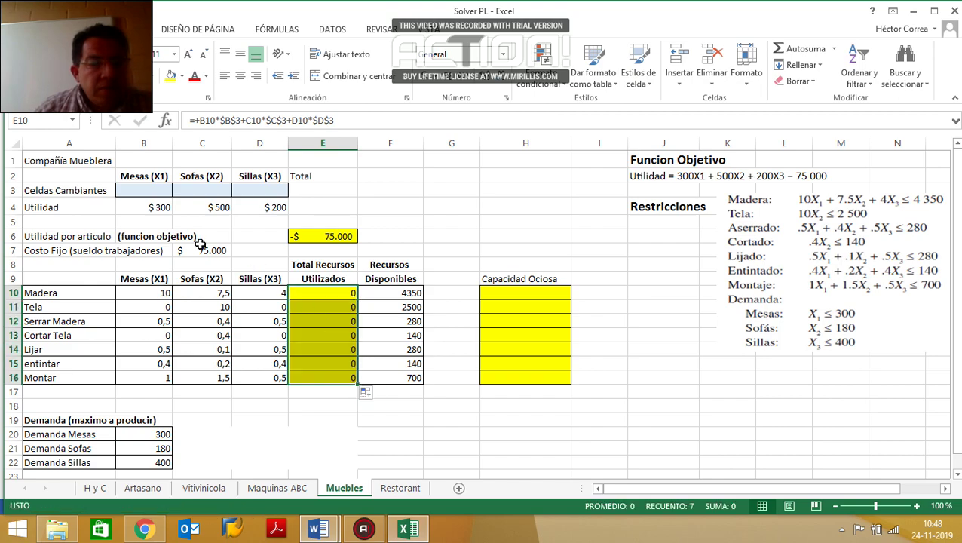
# - Enter 10 in each of the changing cells B3, C3 and D3 to test the resource formulas
pyautogui.click(143, 192)
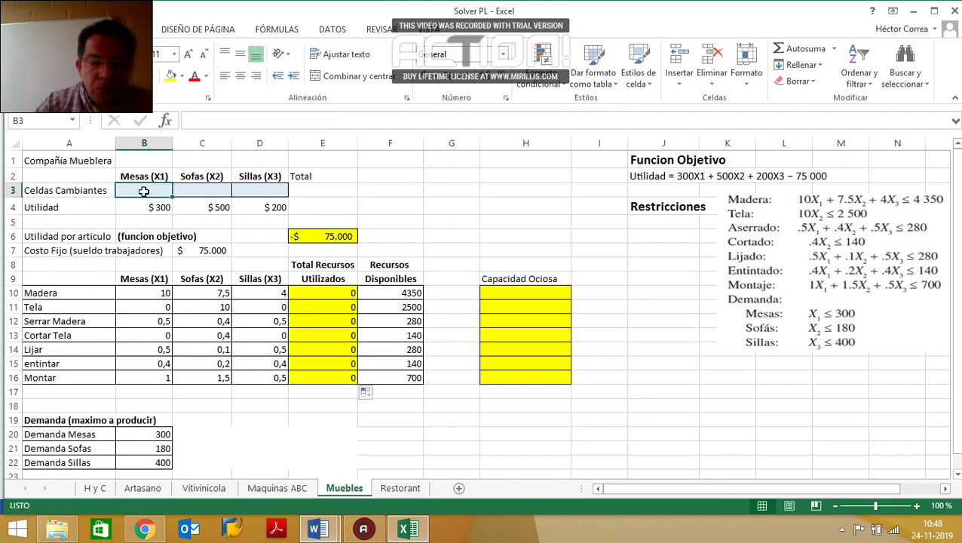
pyautogui.write('10')
pyautogui.press('Tab')
pyautogui.write('10')
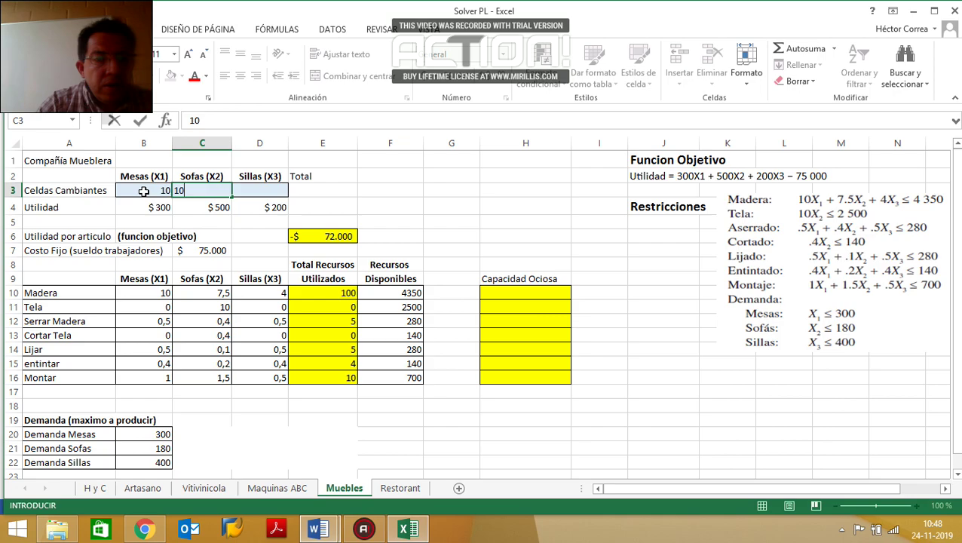
pyautogui.press('Tab')
pyautogui.write('10')
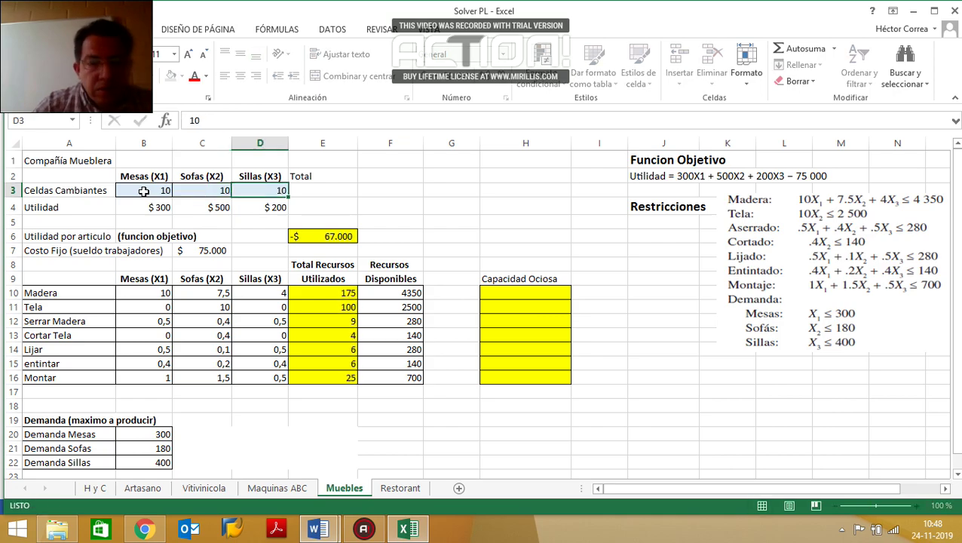
# - Enter the idle capacity formula +F10-E10 in H10 and fill it down through H16
pyautogui.press('Return')
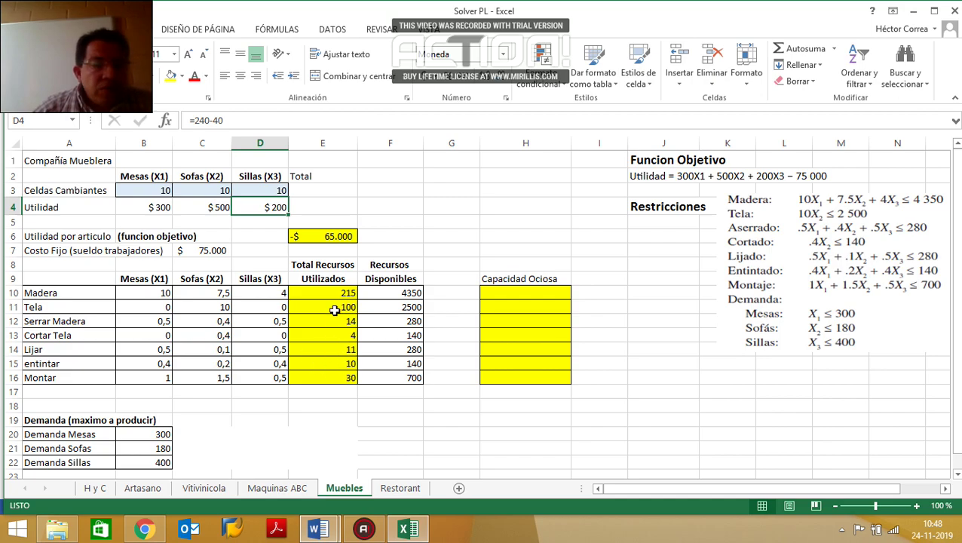
pyautogui.click(521, 294)
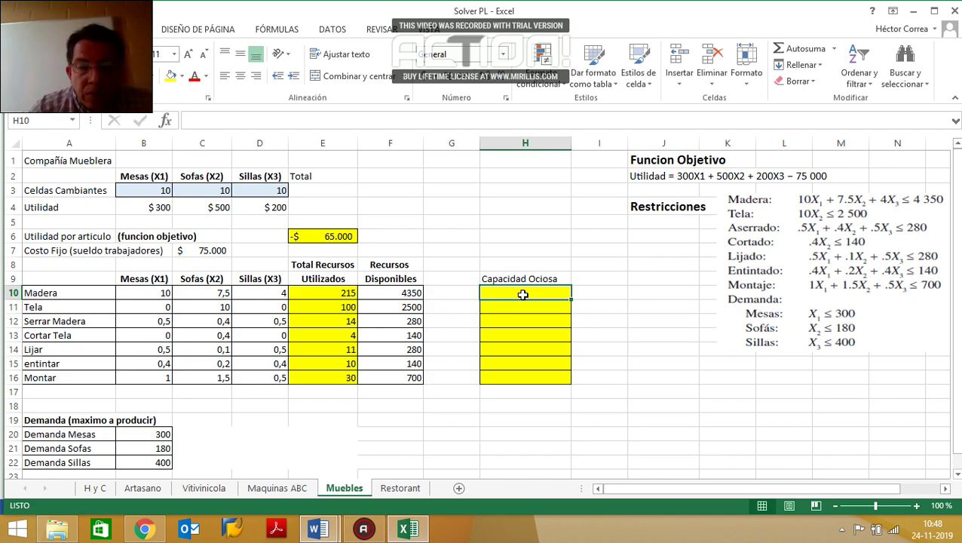
pyautogui.write('+')
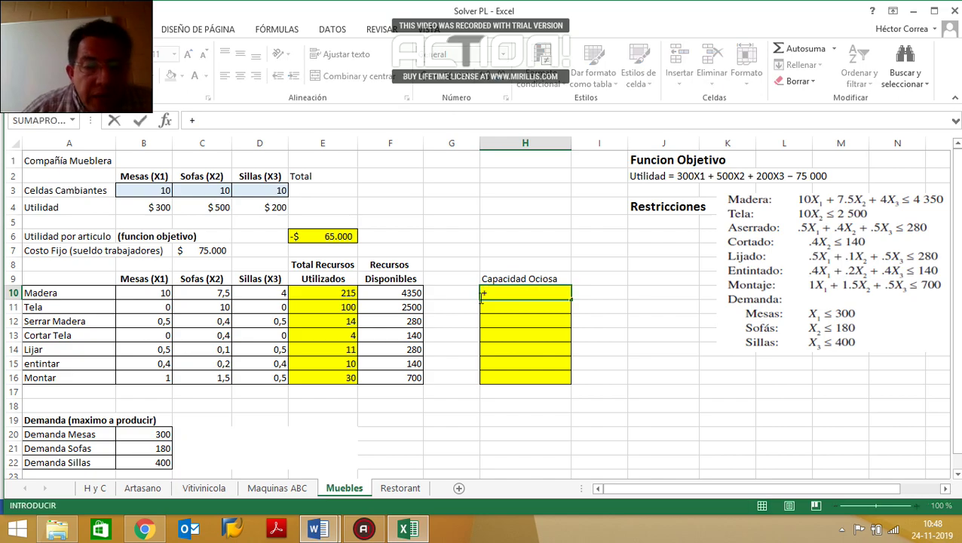
pyautogui.click(400, 297)
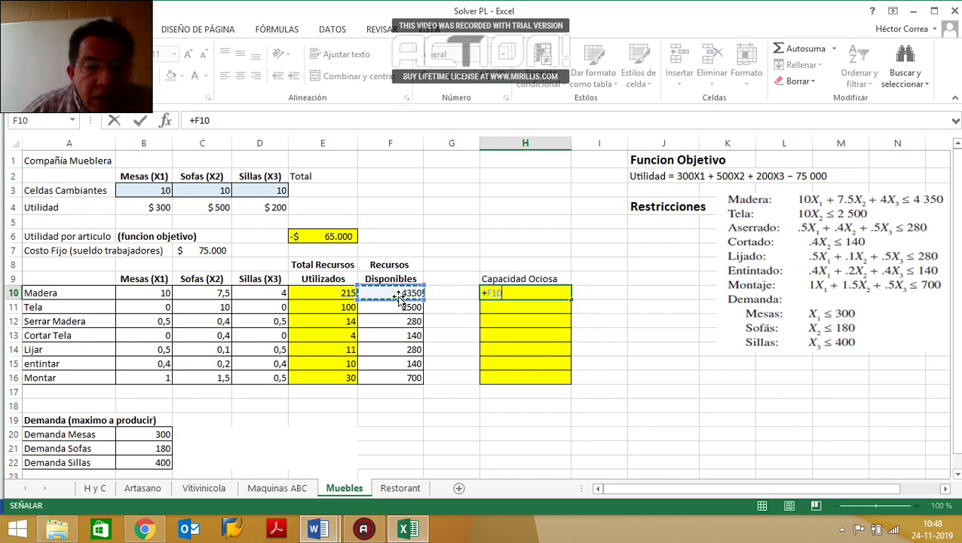
pyautogui.write('-')
pyautogui.click(332, 294)
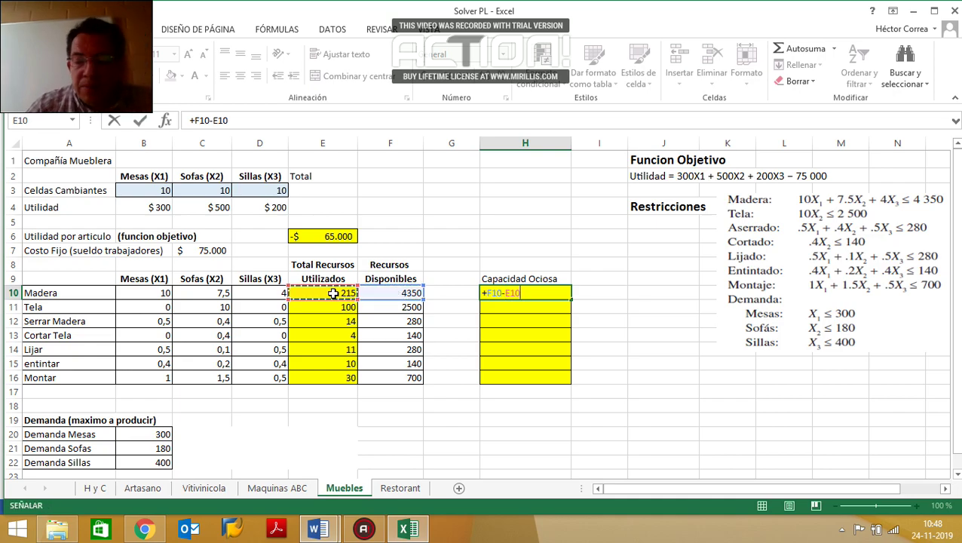
pyautogui.press('Return')
pyautogui.click(530, 293)
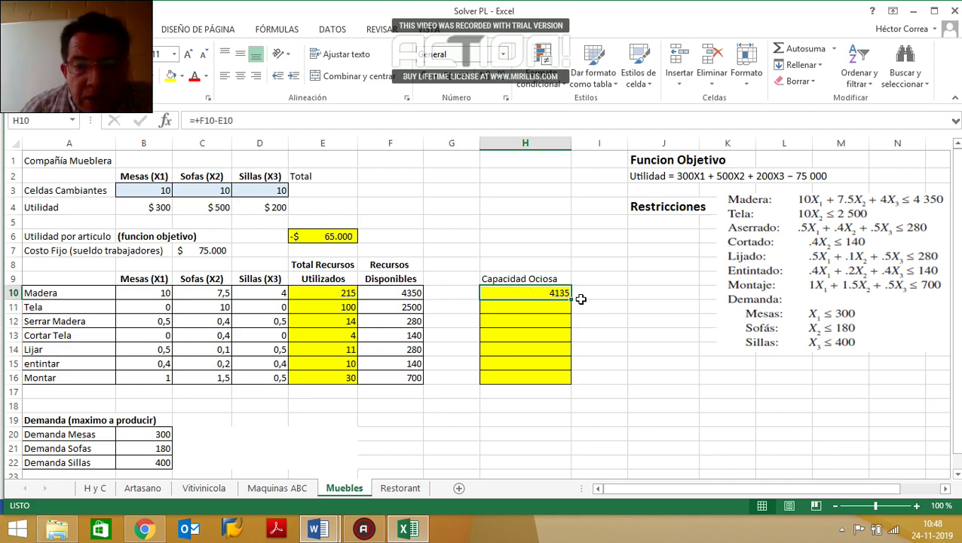
pyautogui.moveTo(572, 300); pyautogui.dragTo(571, 382)
pyautogui.click(513, 413)
# - Clear the test values from the changing cells B3:D3
pyautogui.moveTo(150, 188); pyautogui.dragTo(251, 190)
pyautogui.press('Delete')
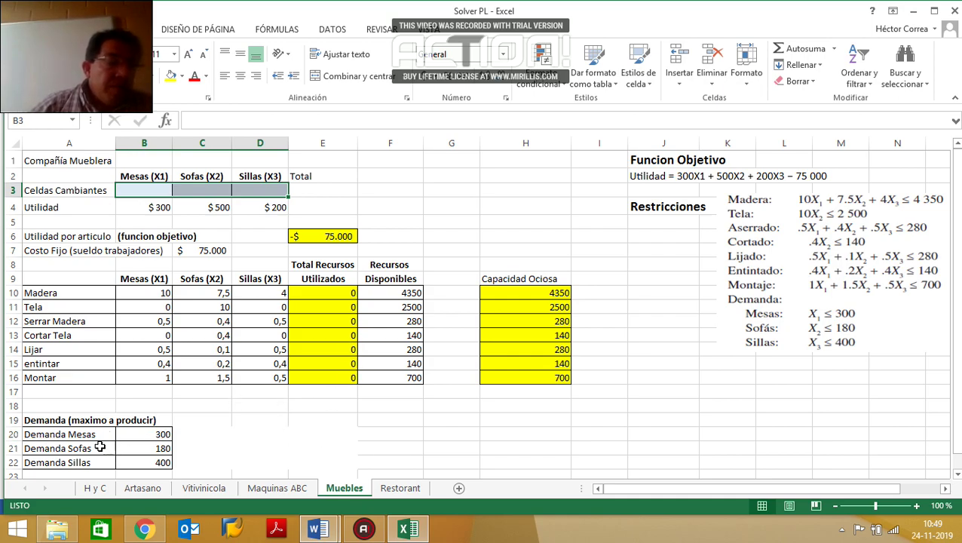
pyautogui.click(166, 463)
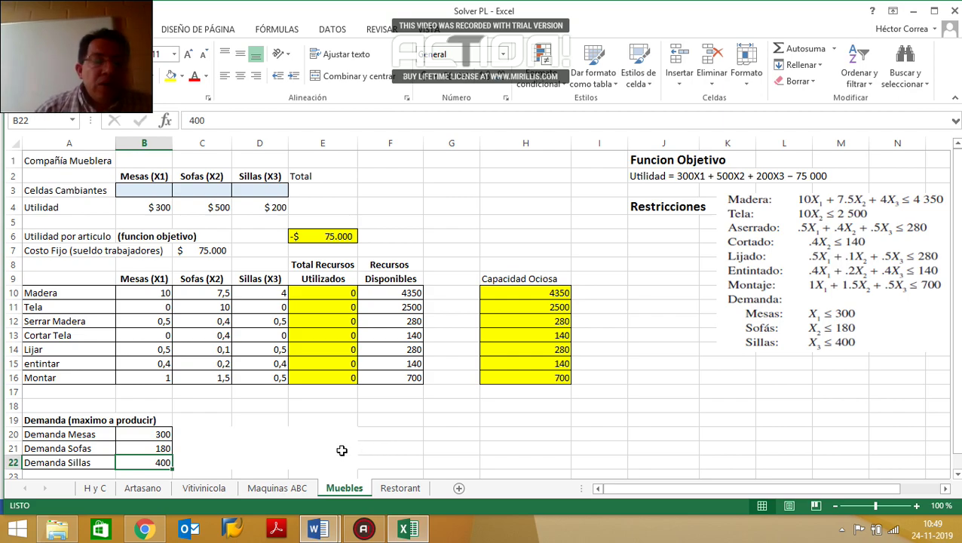
# - Open Solver and set E6 as the objective cell with the goal Máx
pyautogui.click(335, 236)
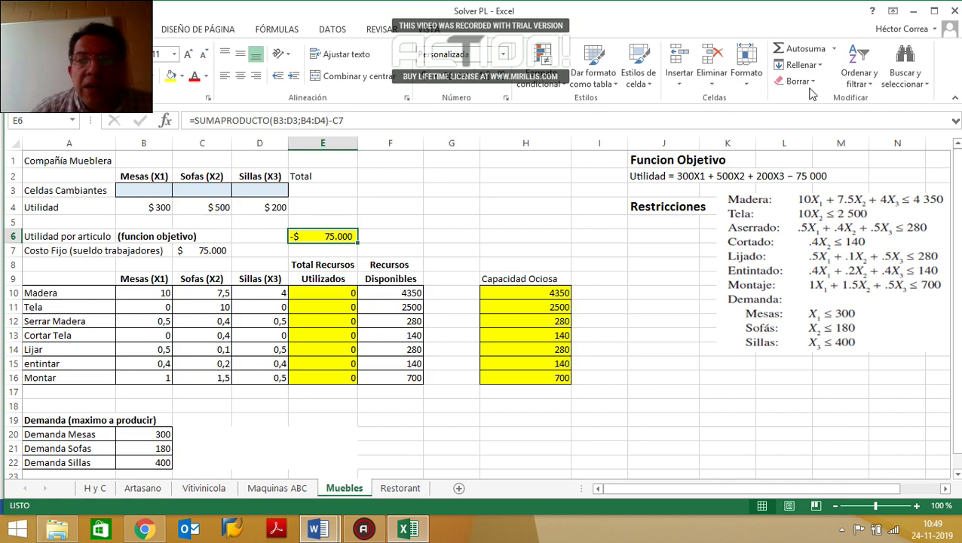
pyautogui.click(331, 30)
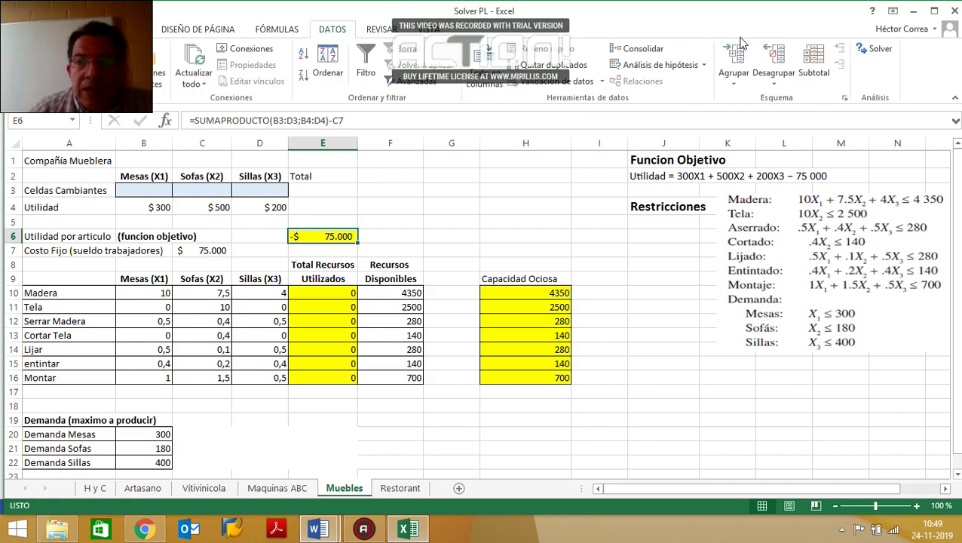
pyautogui.click(878, 50)
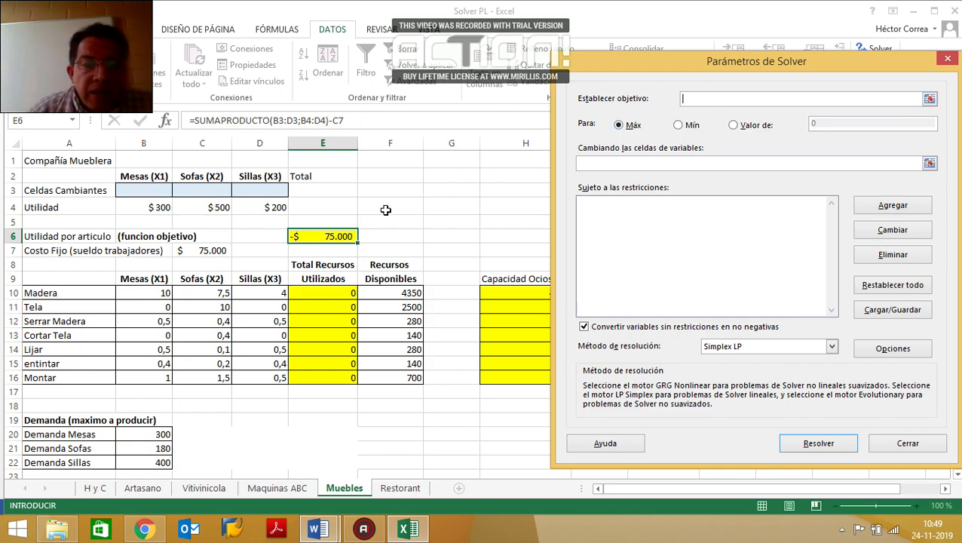
pyautogui.click(312, 238)
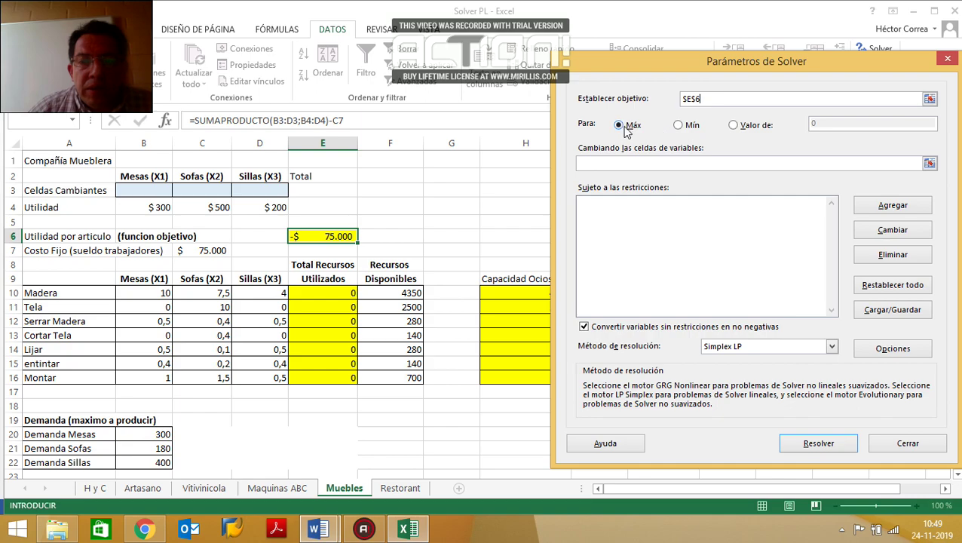
pyautogui.click(678, 125)
pyautogui.click(619, 125)
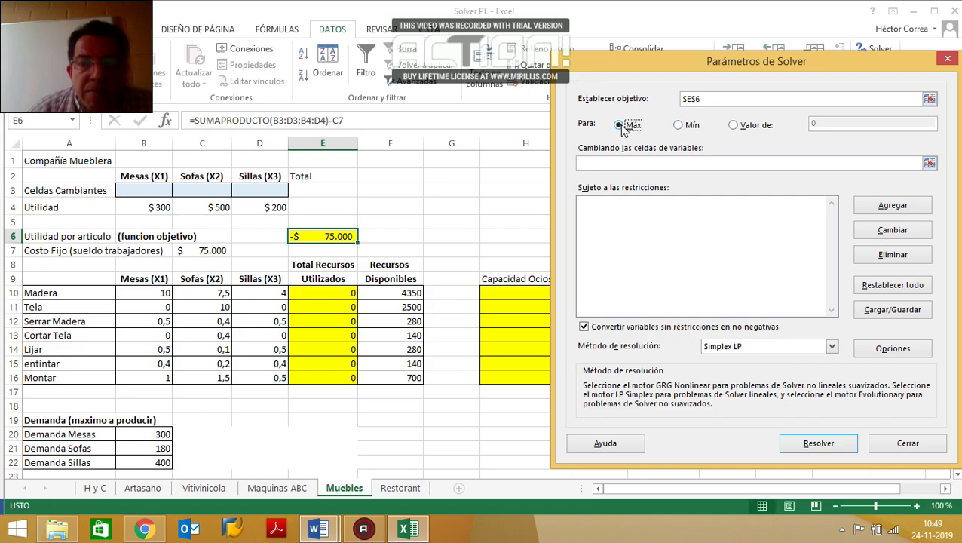
# - Set B3:D3 as the variable cells in the Solver parameters
pyautogui.click(601, 162)
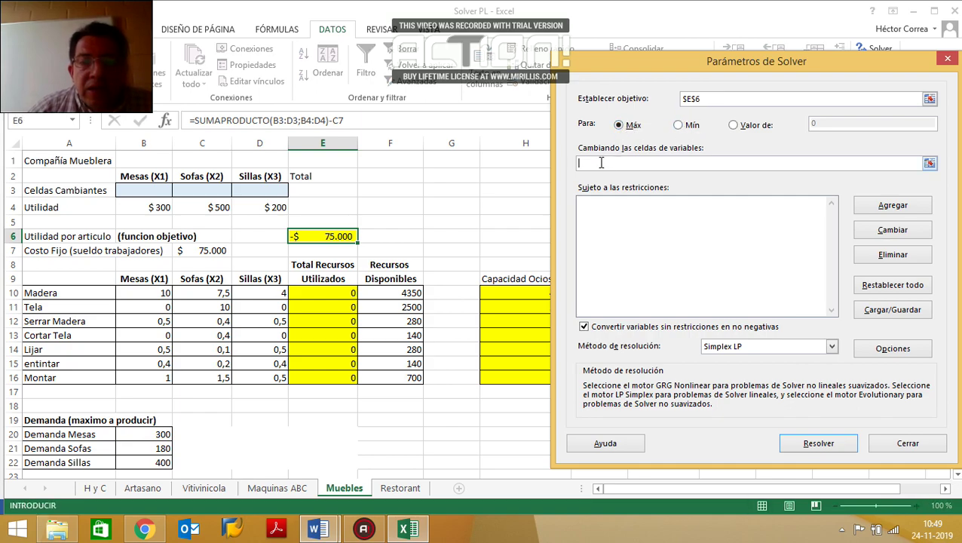
pyautogui.moveTo(151, 190); pyautogui.dragTo(260, 192)
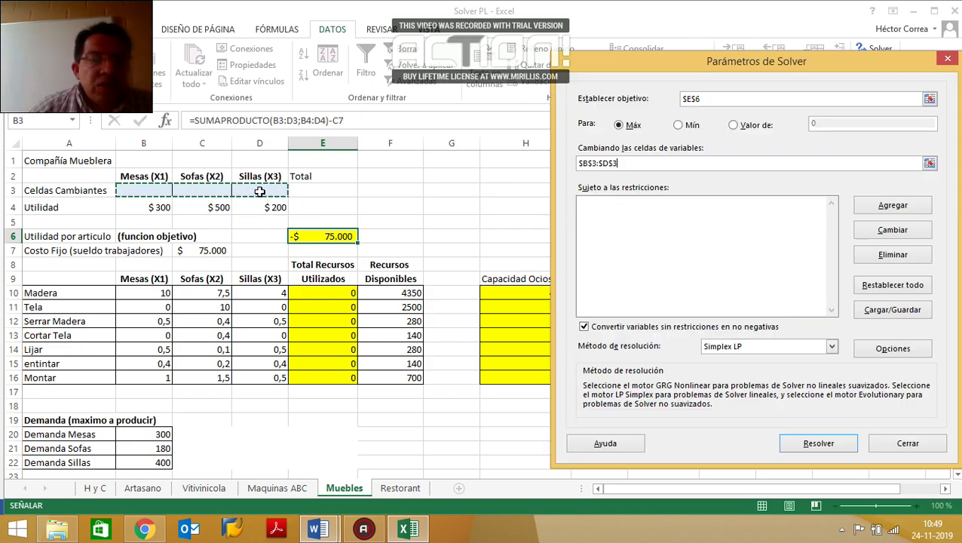
pyautogui.click(670, 211)
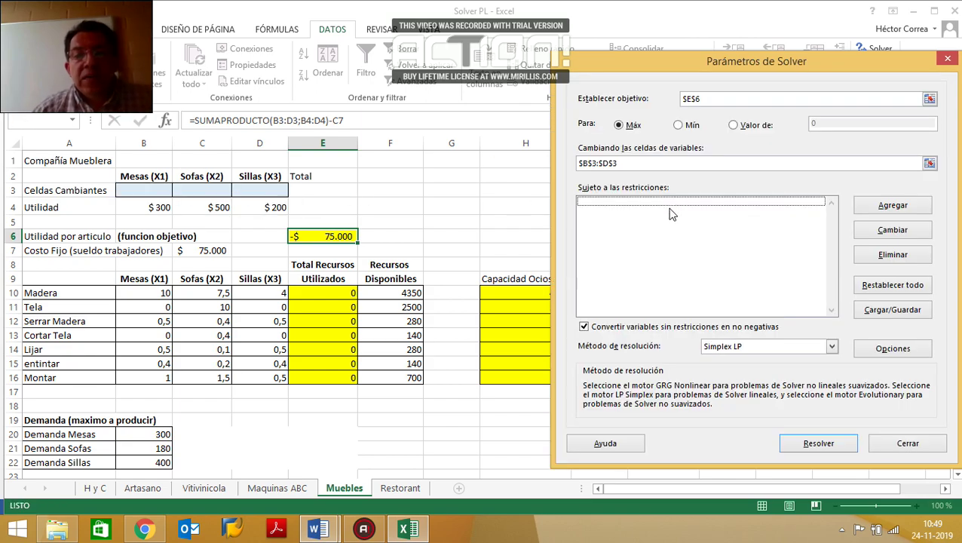
# - Add the Solver constraint E10:E16 <= F10:F16 so resource usage stays within the available resources
pyautogui.click(892, 205)
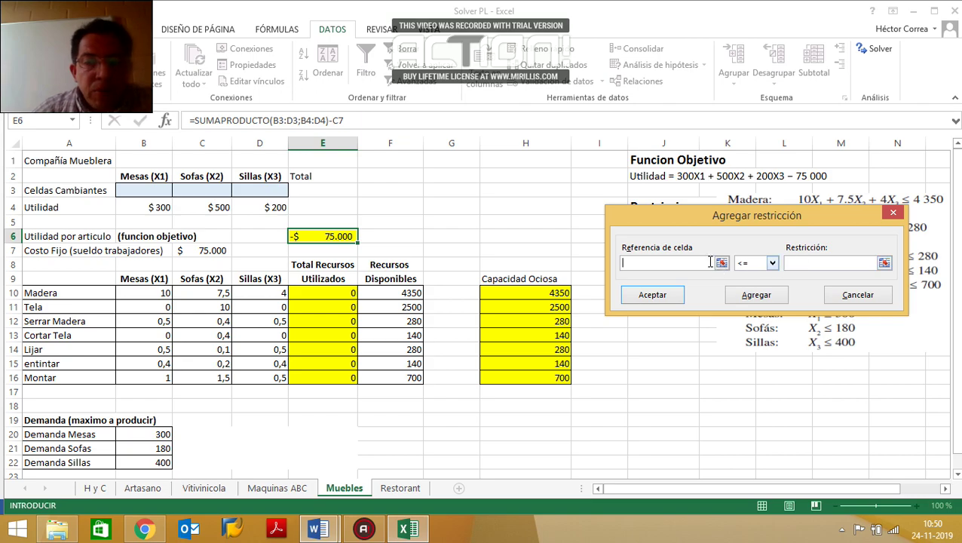
pyautogui.click(337, 293)
pyautogui.moveTo(337, 293); pyautogui.dragTo(332, 375)
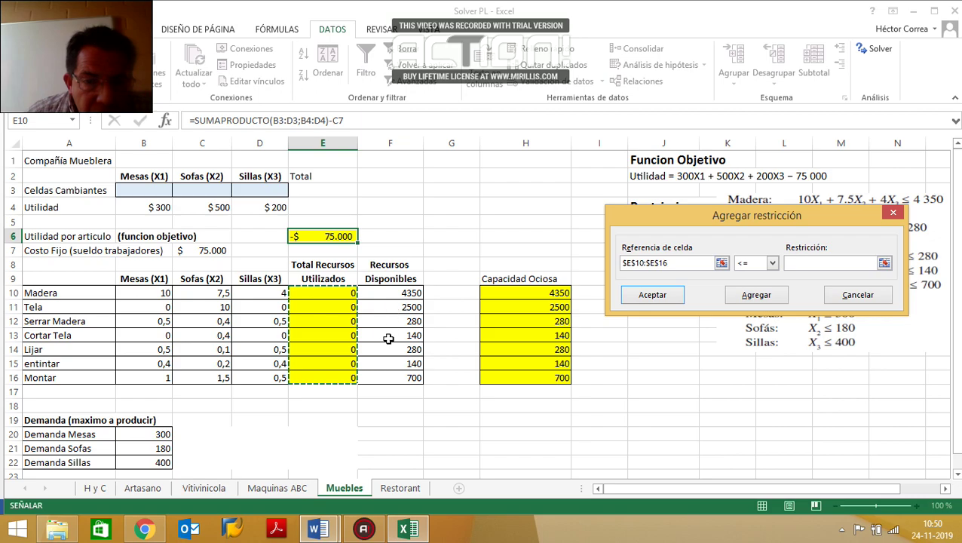
pyautogui.click(772, 263)
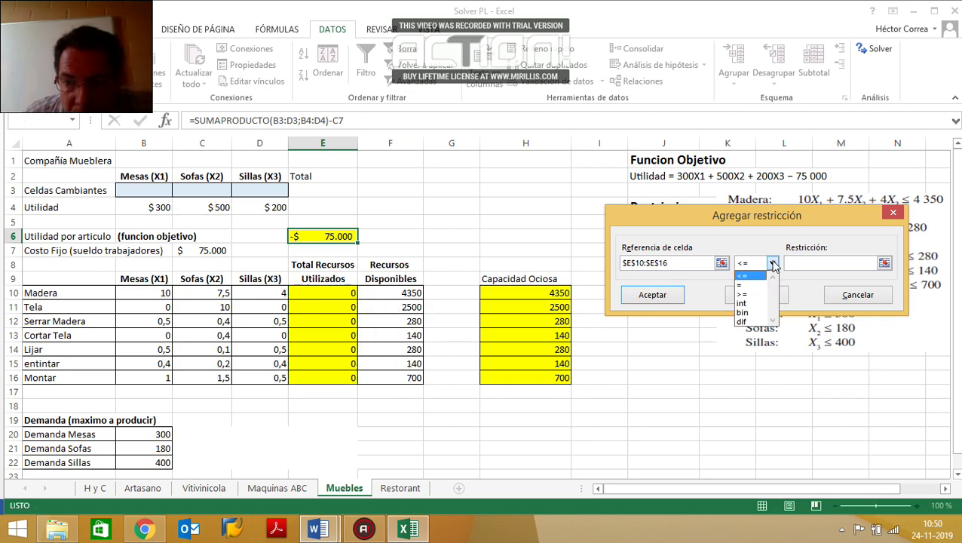
pyautogui.click(760, 275)
pyautogui.click(801, 263)
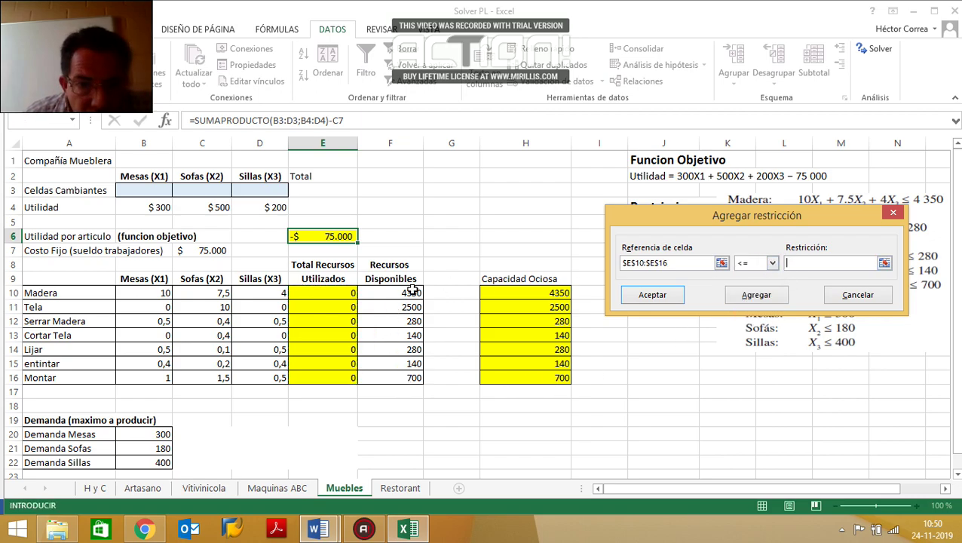
pyautogui.moveTo(412, 291); pyautogui.dragTo(404, 376)
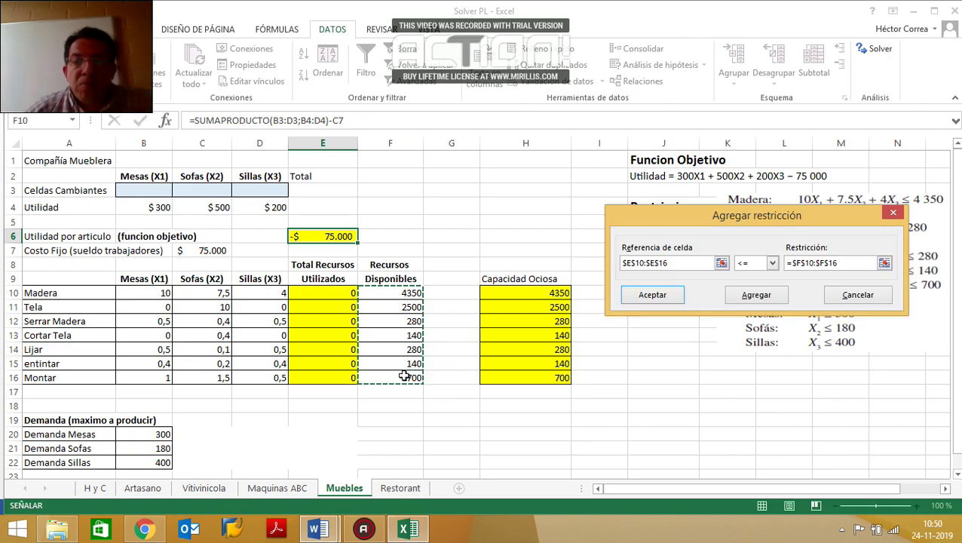
pyautogui.click(756, 299)
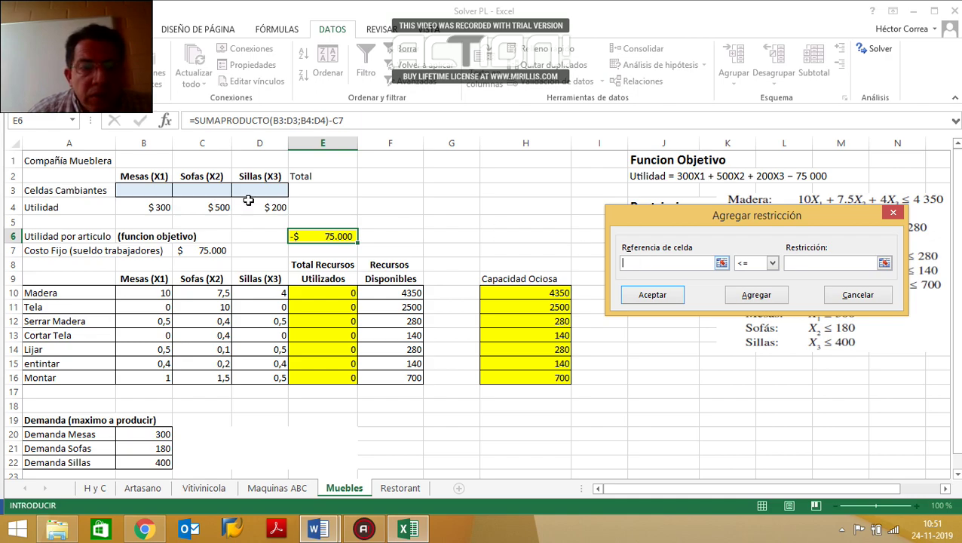
# - Add the Solver demand constraint B3:D3 <= B20:B22 and return to the Solver parameters
pyautogui.moveTo(137, 185); pyautogui.dragTo(280, 188)
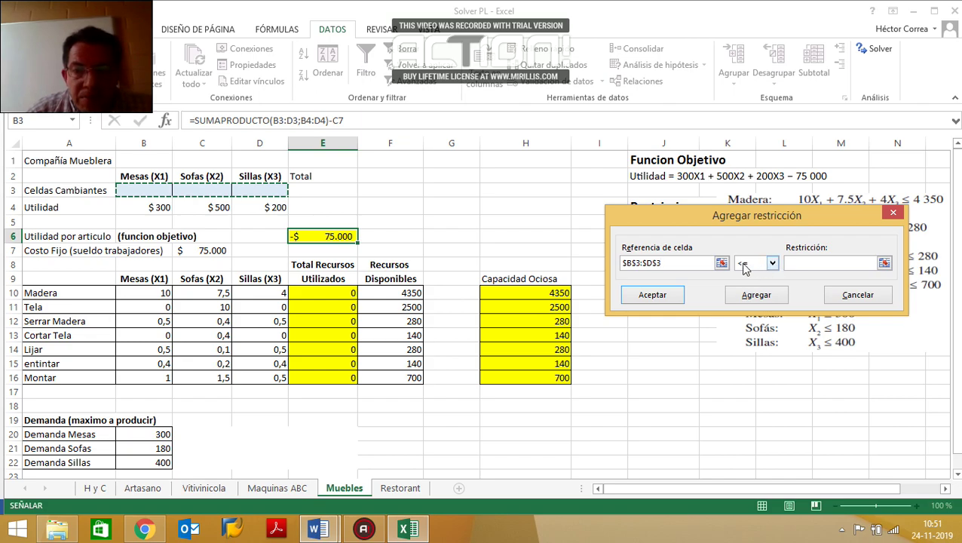
pyautogui.click(788, 262)
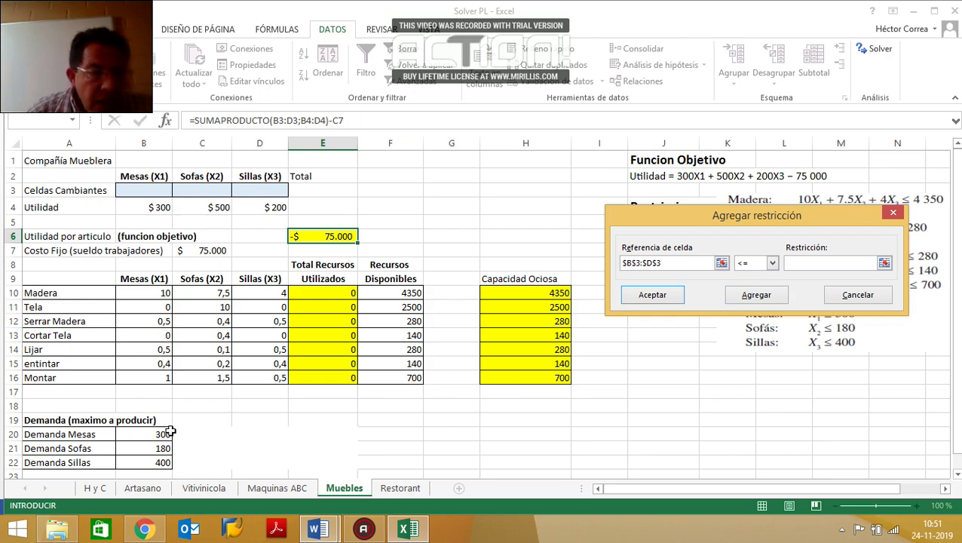
pyautogui.moveTo(163, 435); pyautogui.dragTo(163, 461)
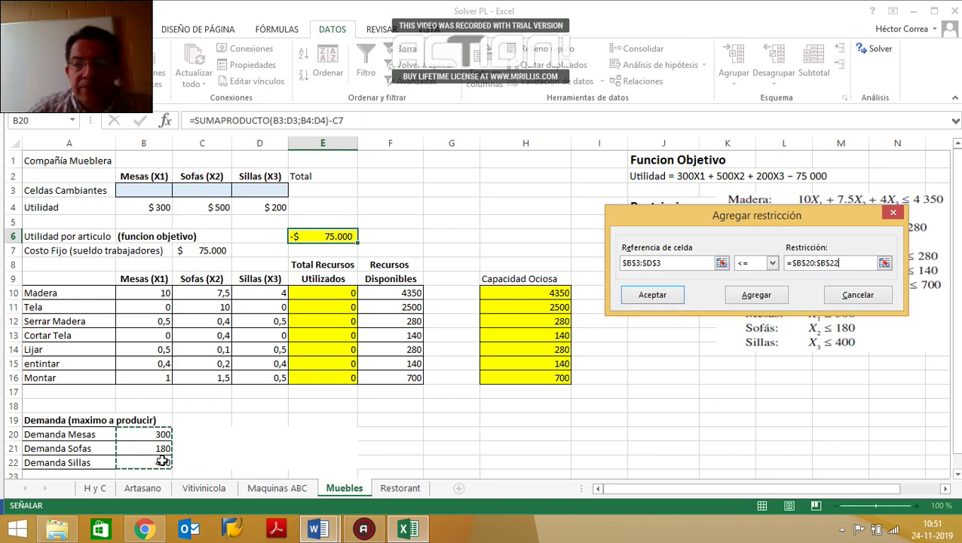
pyautogui.click(653, 295)
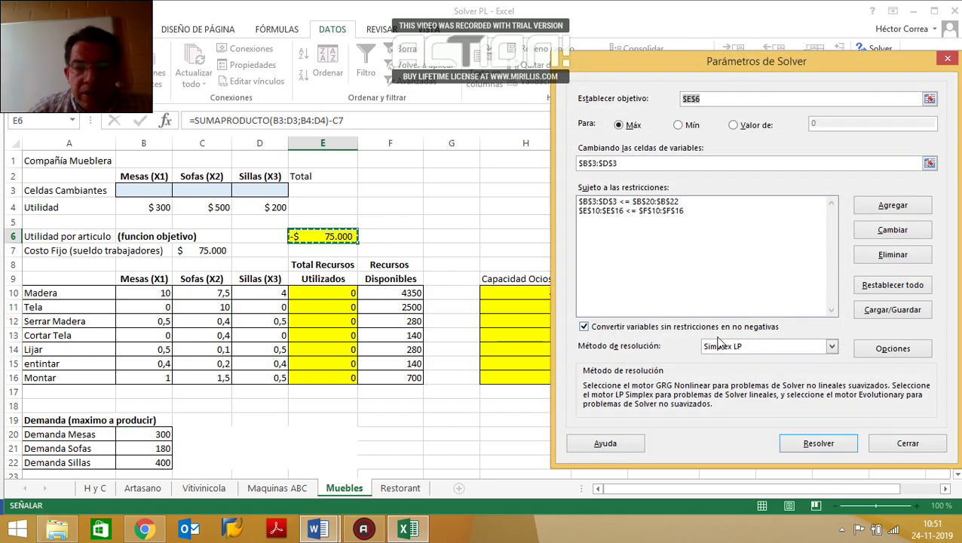
# - Solve the model with Simplex LP and non-negative unconstrained variables, keeping the Solver solution
pyautogui.click(585, 327)
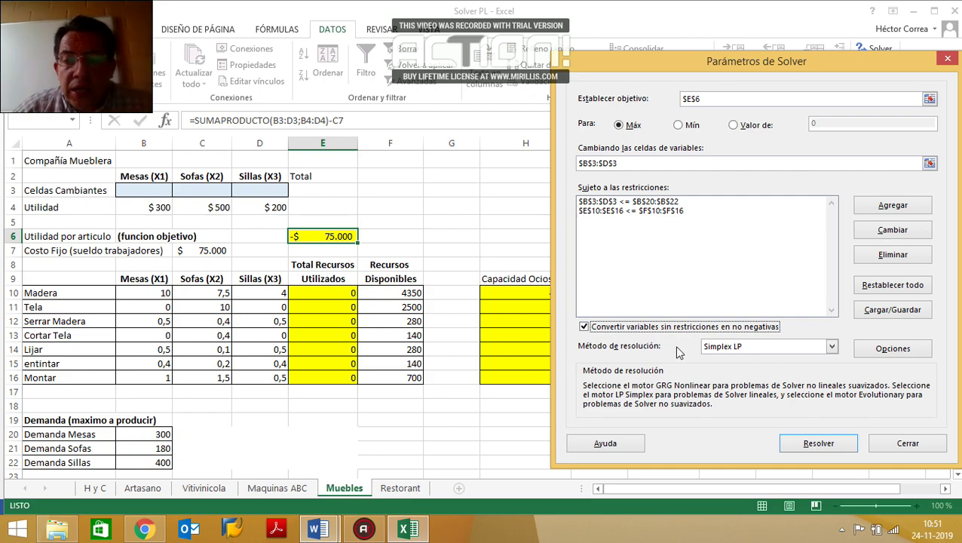
pyautogui.click(831, 347)
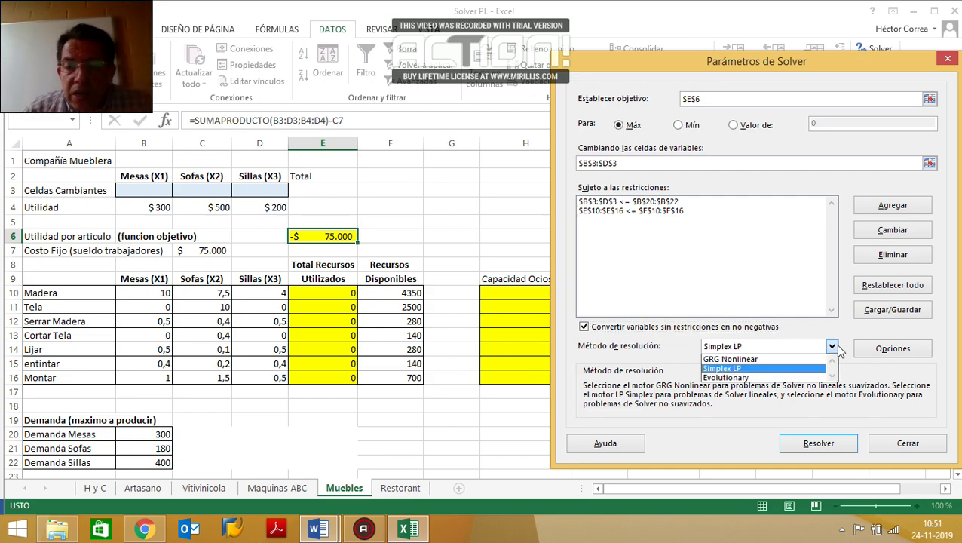
pyautogui.click(737, 369)
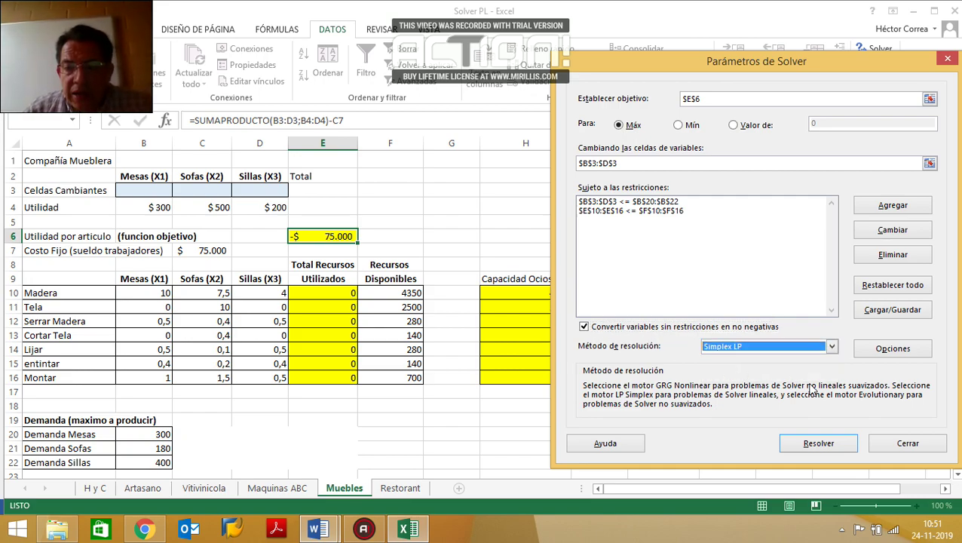
pyautogui.click(817, 444)
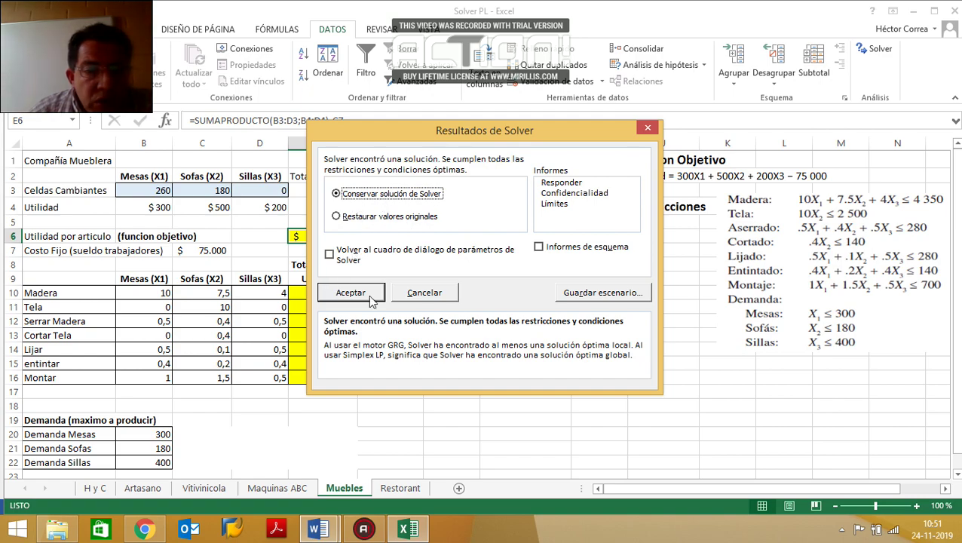
pyautogui.click(350, 293)
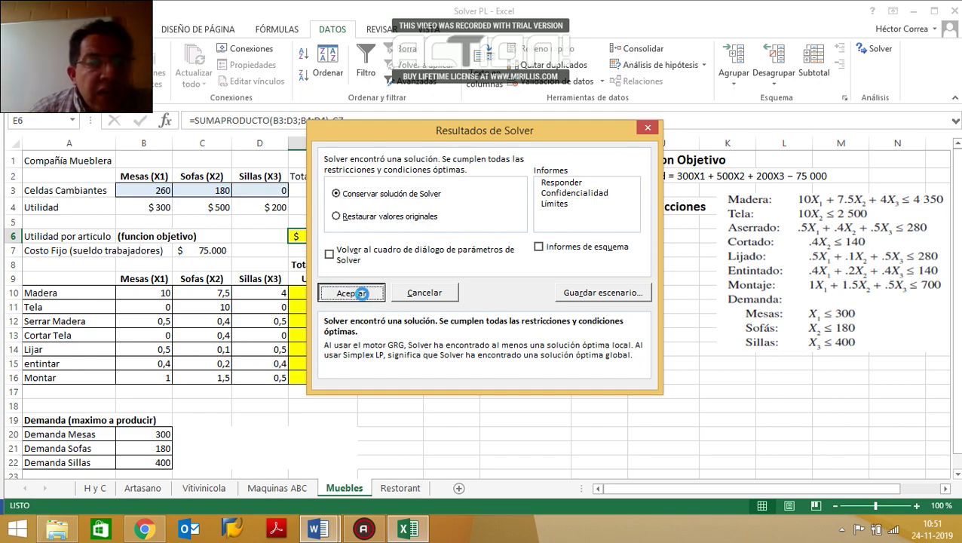
# - Review the solved product quantities in row 3 and the Capacidad Ociosa values in column H
pyautogui.click(461, 232)
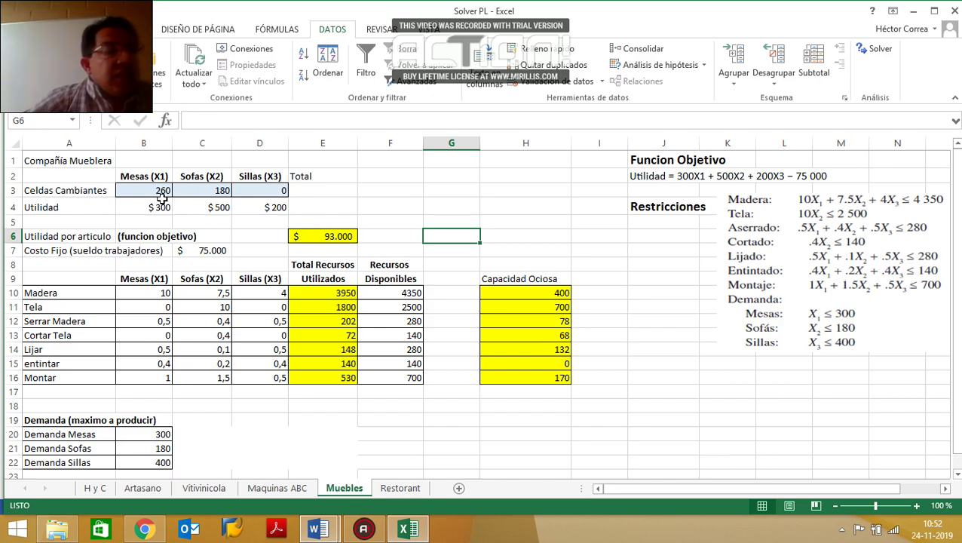
pyautogui.click(267, 189)
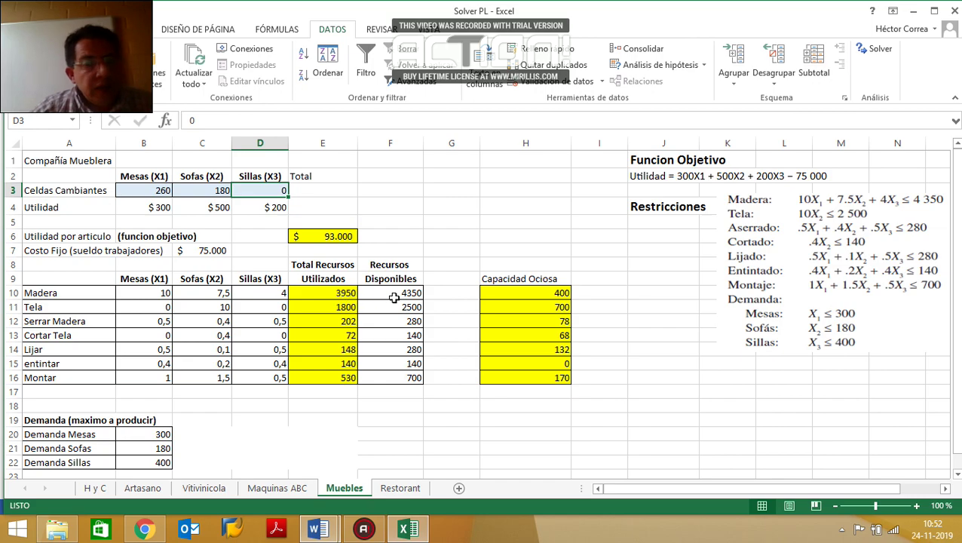
pyautogui.click(539, 294)
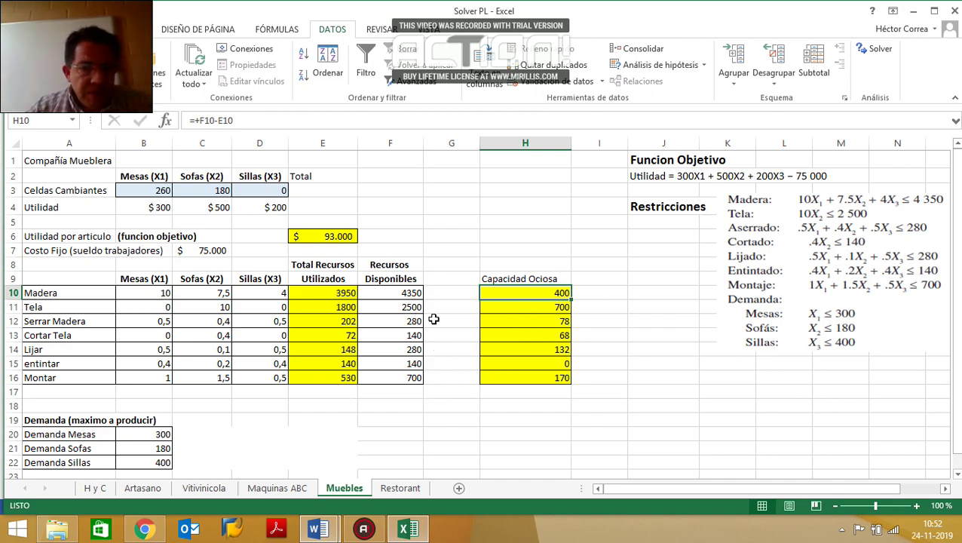
# - Change the font color of the entintar idle capacity in H15 to red
pyautogui.click(556, 356)
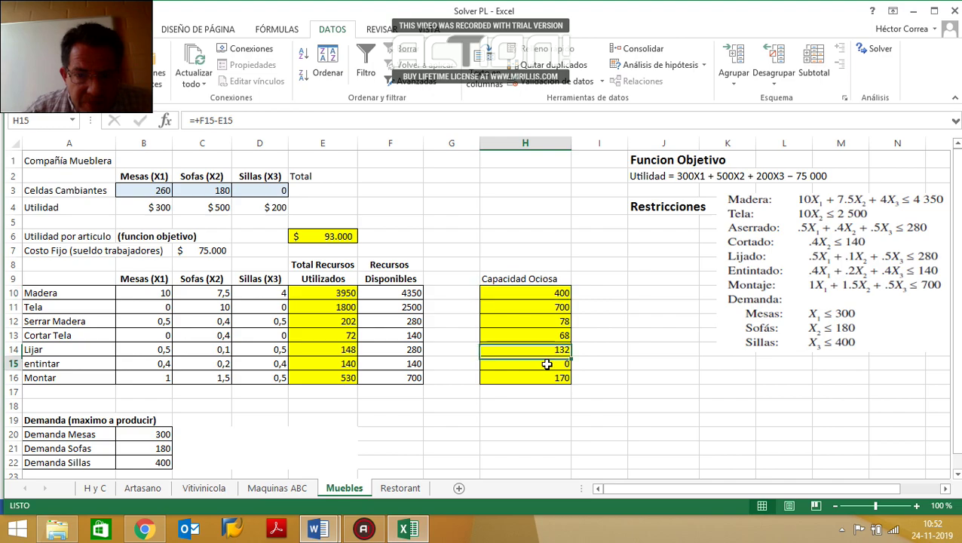
pyautogui.click(80, 26)
pyautogui.click(194, 80)
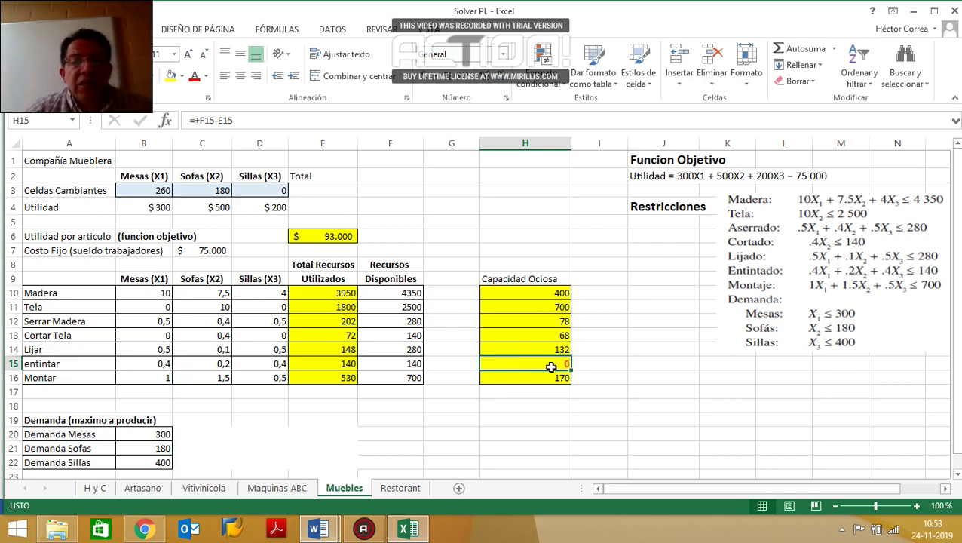
pyautogui.click(559, 422)
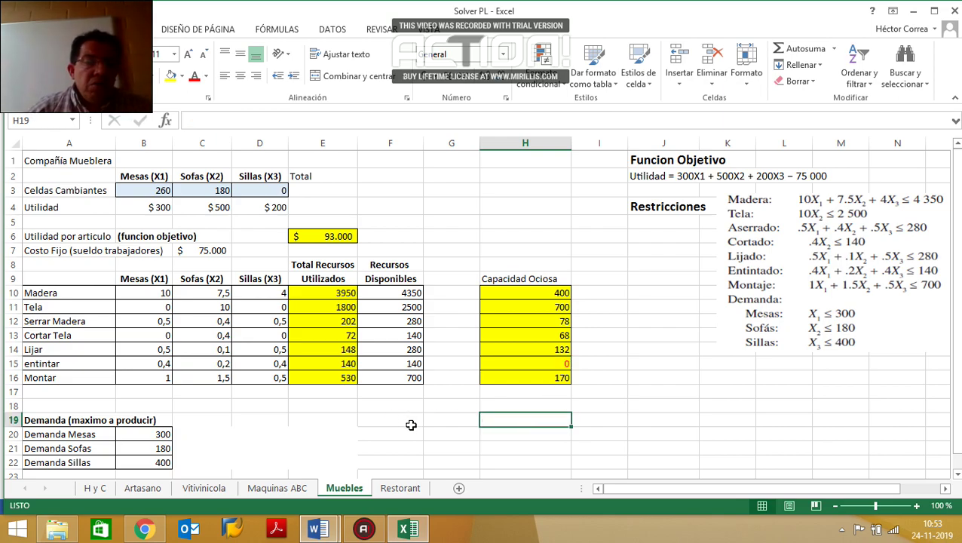
pyautogui.scroll(-1, 438, 432)
pyautogui.scroll(1, 441, 434)
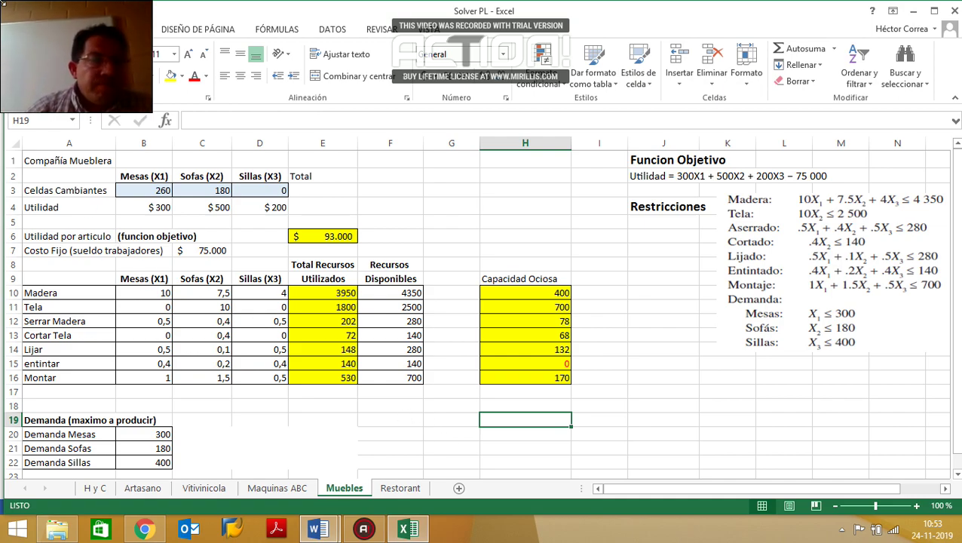
pyautogui.click(38, 9)
pyautogui.click(363, 529)
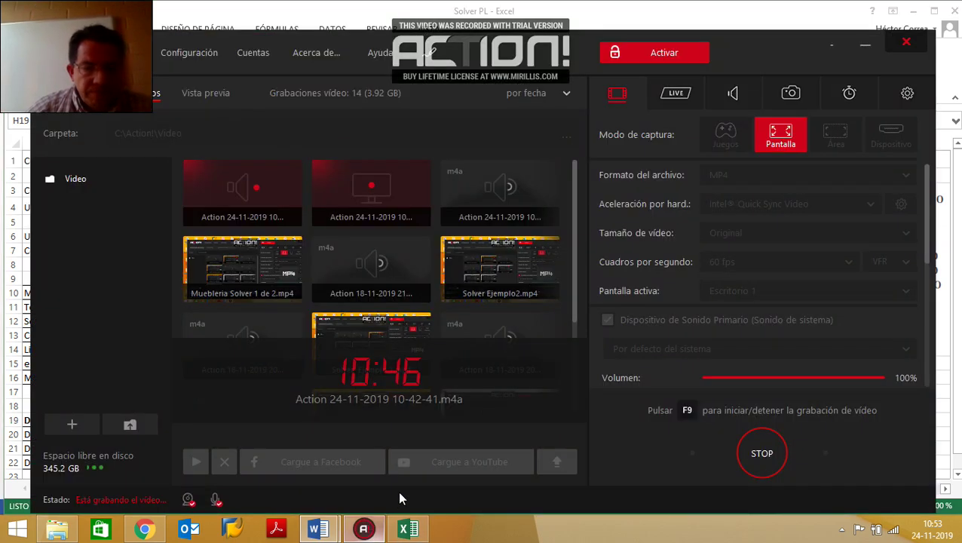